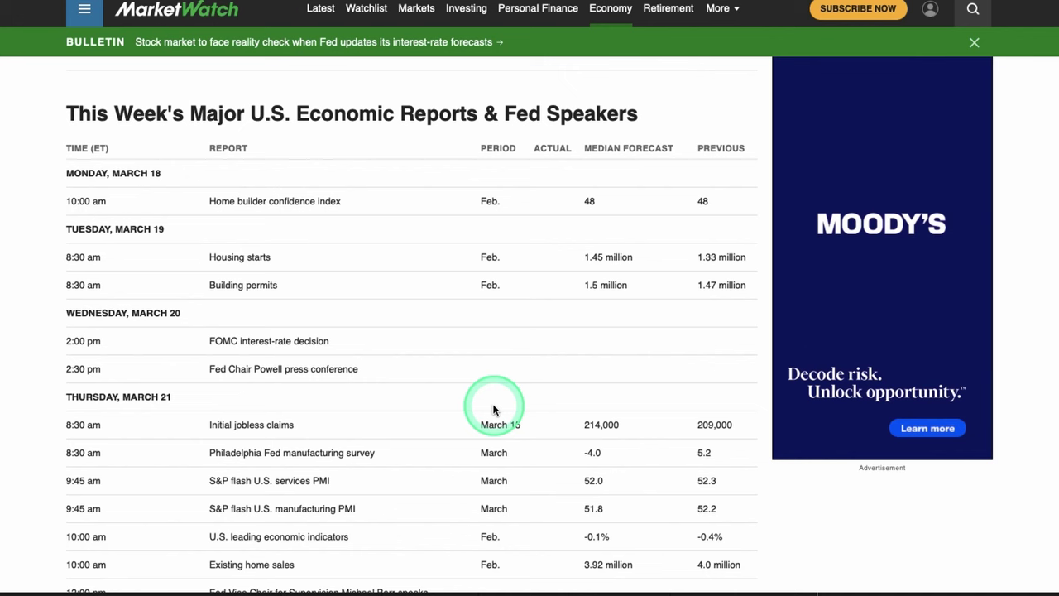
- Review this week's schedule of major U.S. economic reports and Fed speakers, from Monday, March 18 through Friday, March 22
scroll(505, 439, down, 3)
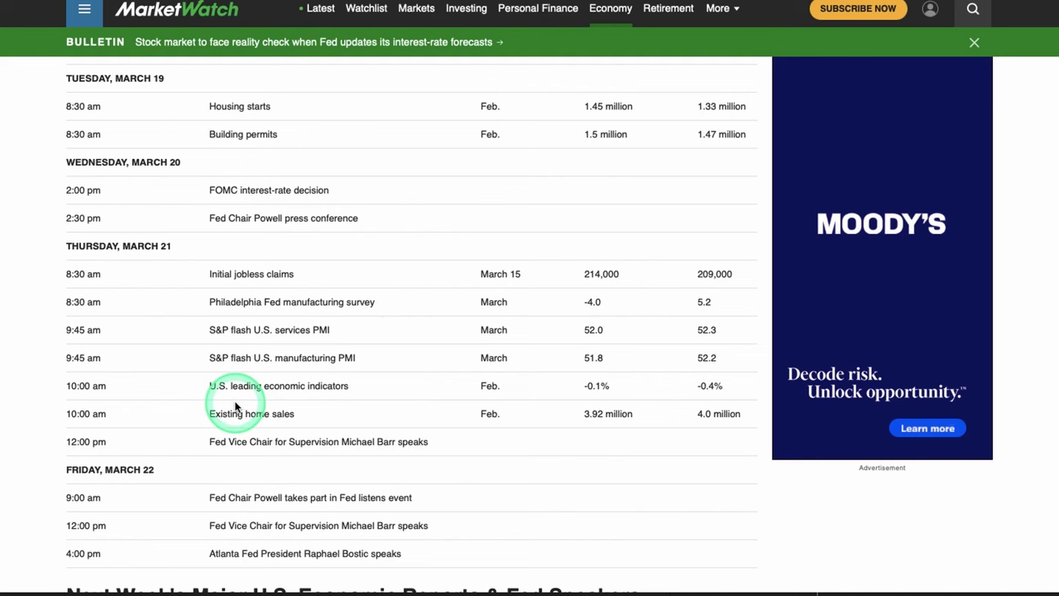
scroll(371, 431, down, 2)
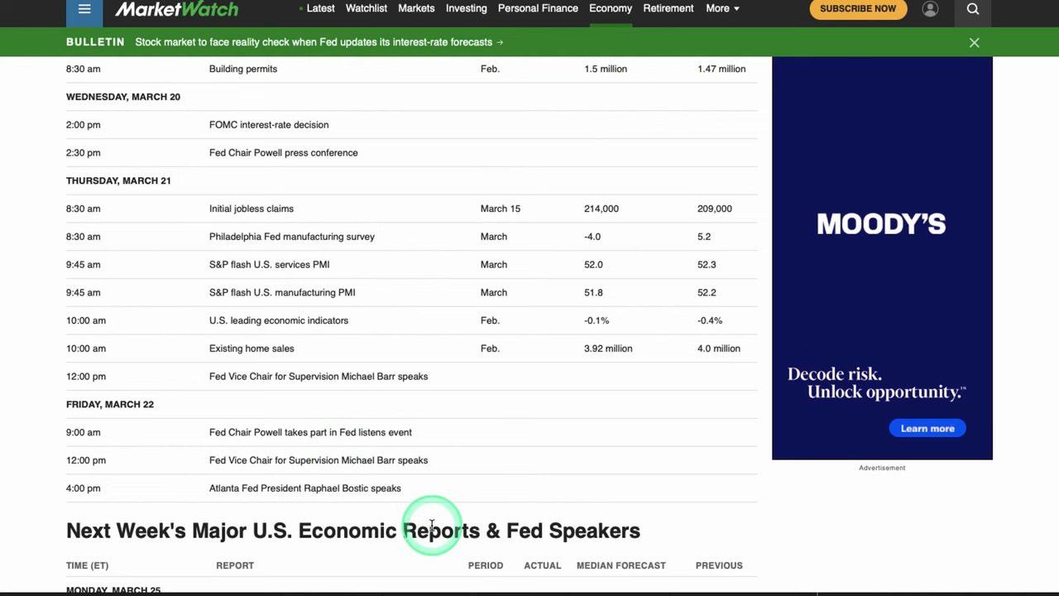
scroll(474, 408, up, 1)
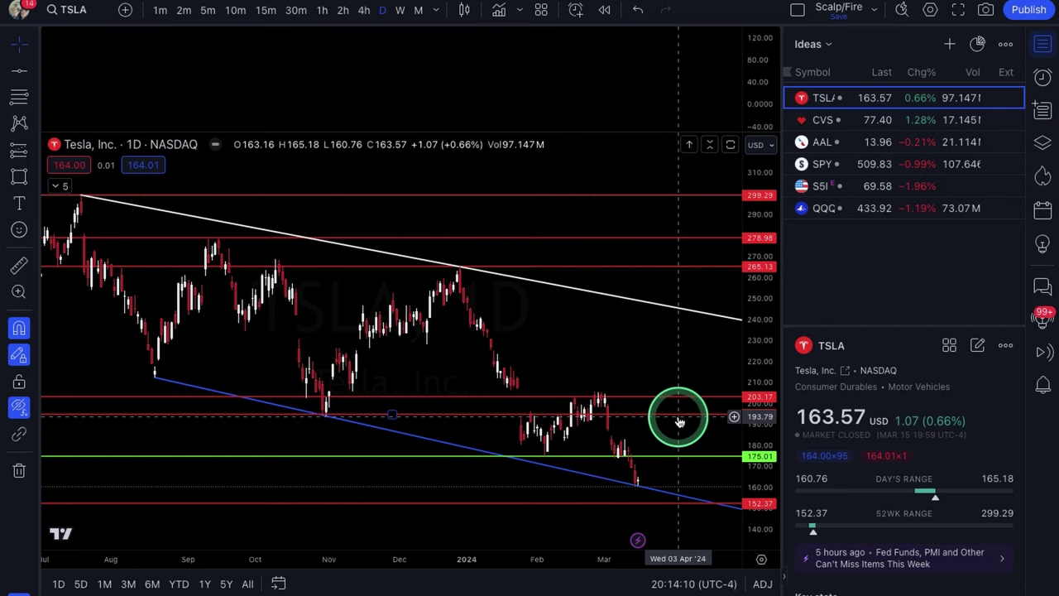
- Sketch a red upward arrow on the TSLA daily chart from beside the latest candle up to the green 175.01 line
scroll(680, 422, up, 2)
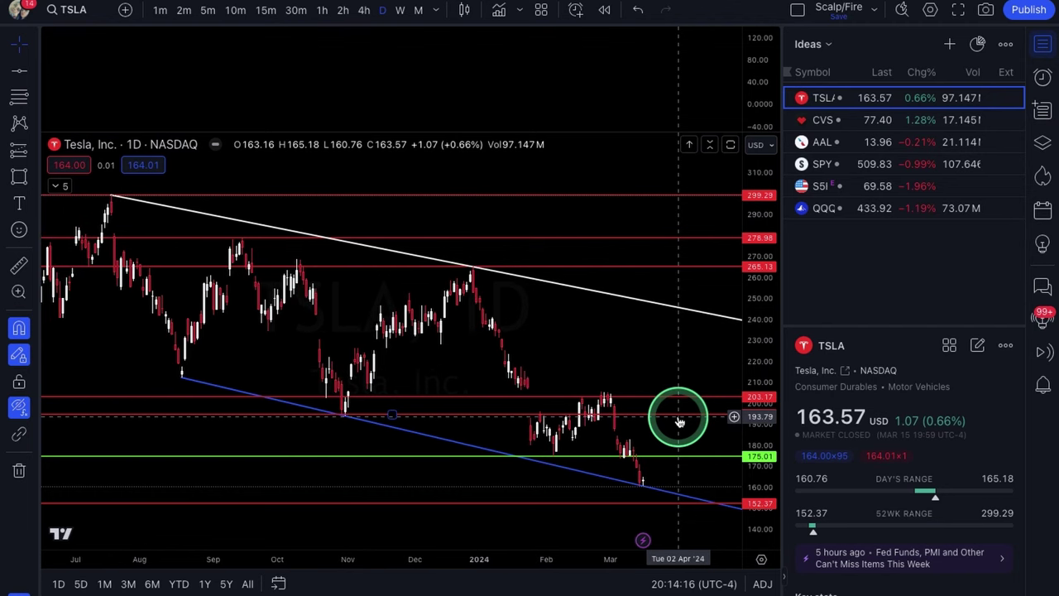
scroll(678, 418, down, 1)
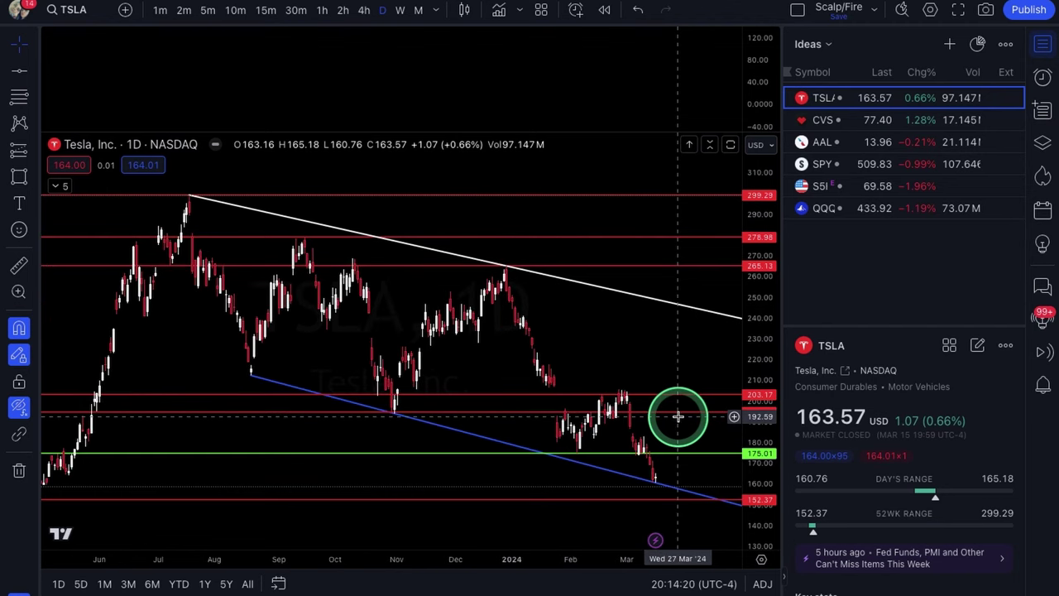
scroll(678, 417, down, 1)
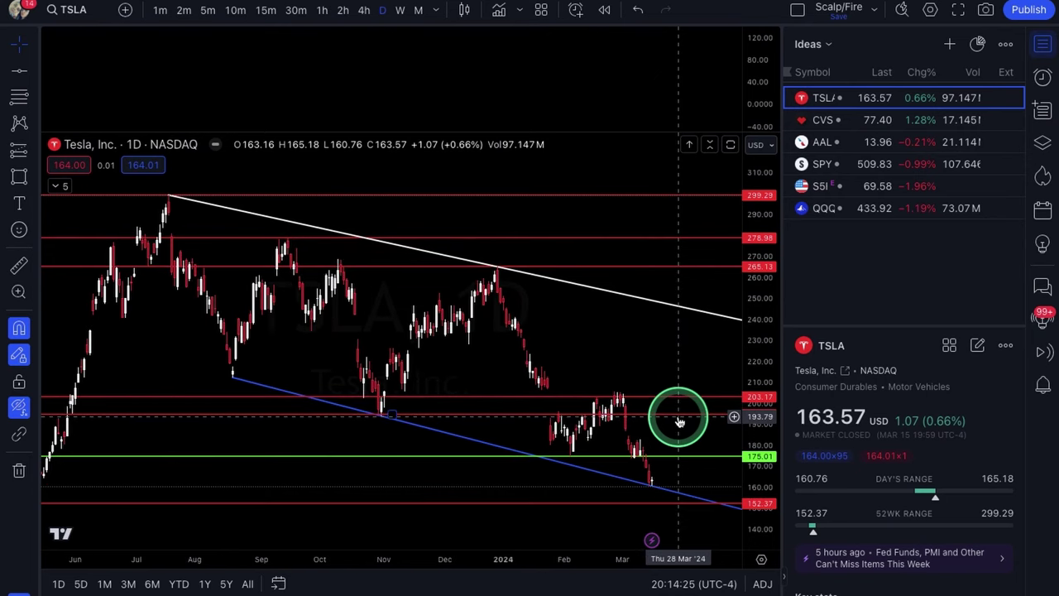
scroll(678, 485, down, 1)
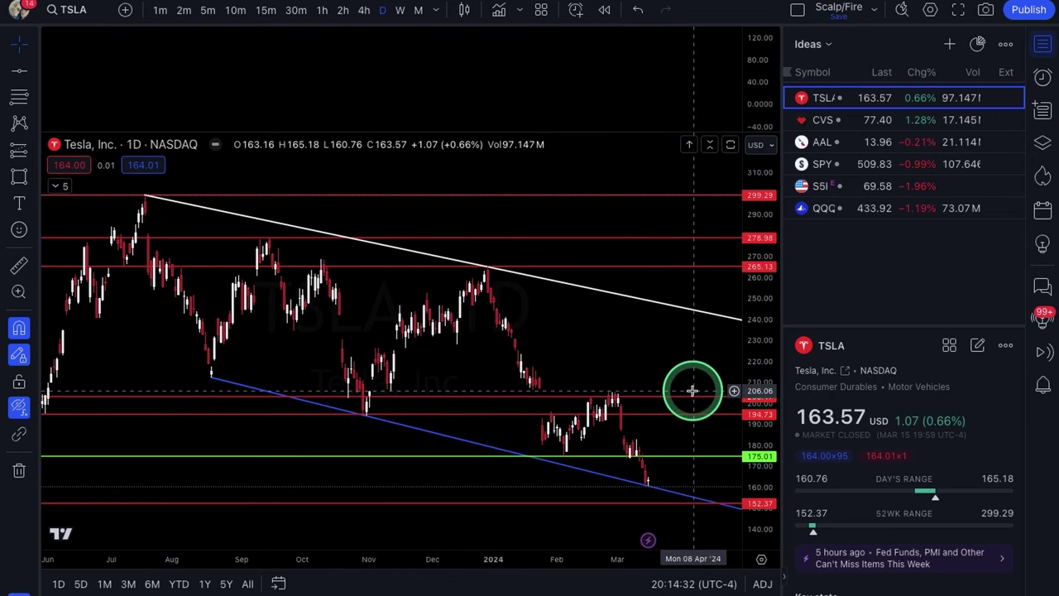
scroll(692, 391, down, 1)
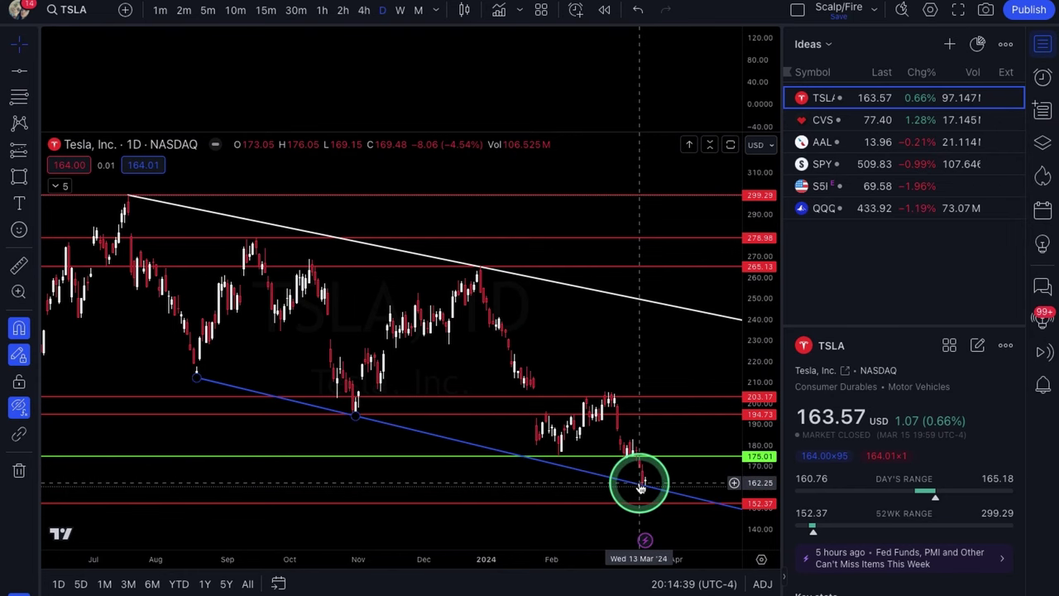
scroll(640, 484, down, 2)
key(alt+t)
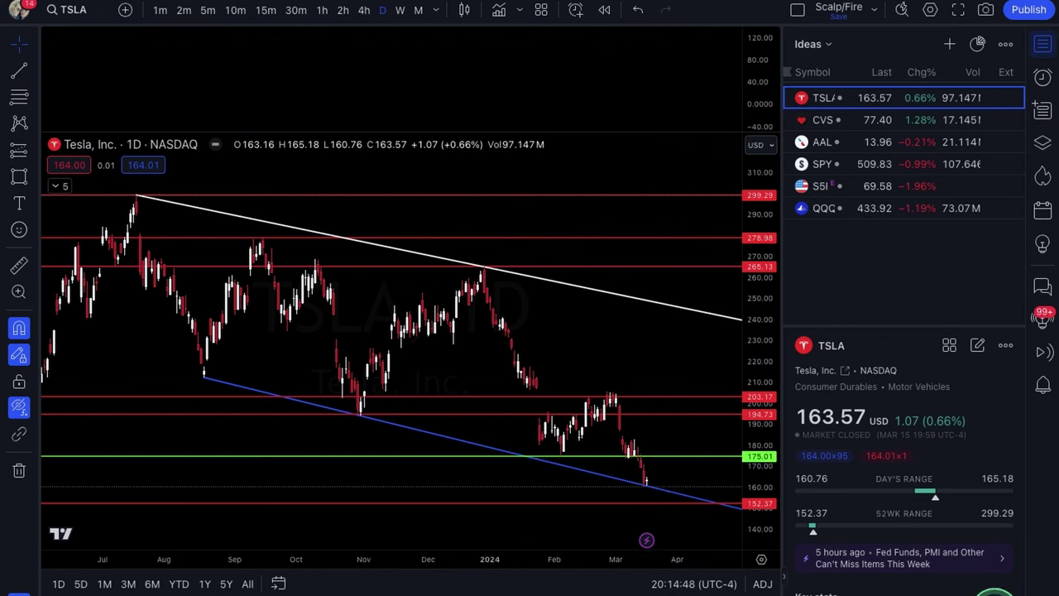
drag(654, 477, 671, 455)
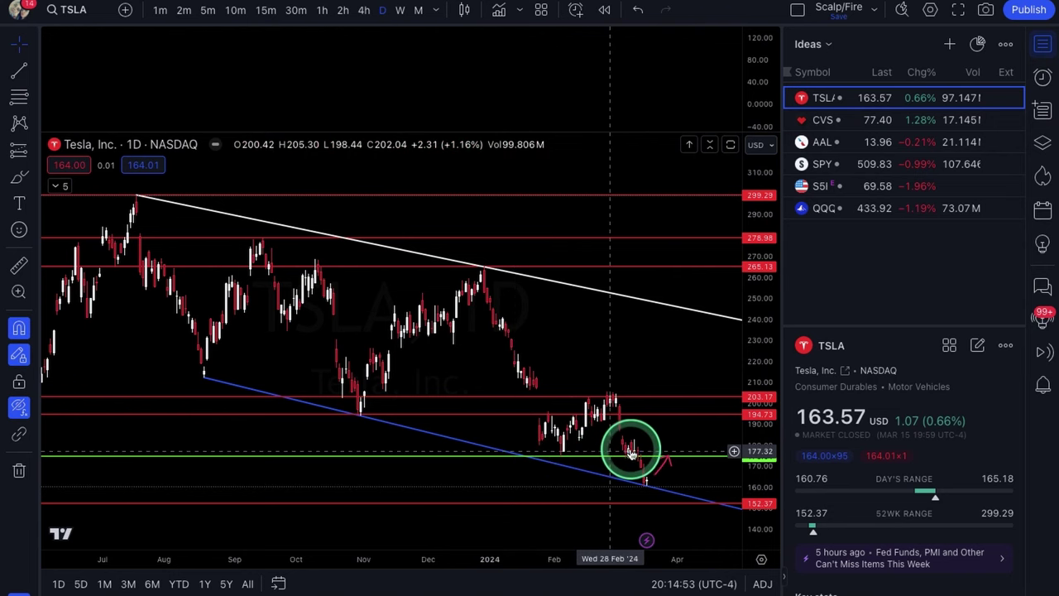
- Examine the early-March TSLA daily candles around the green 175.01 line up close
scroll(628, 459, up, 4)
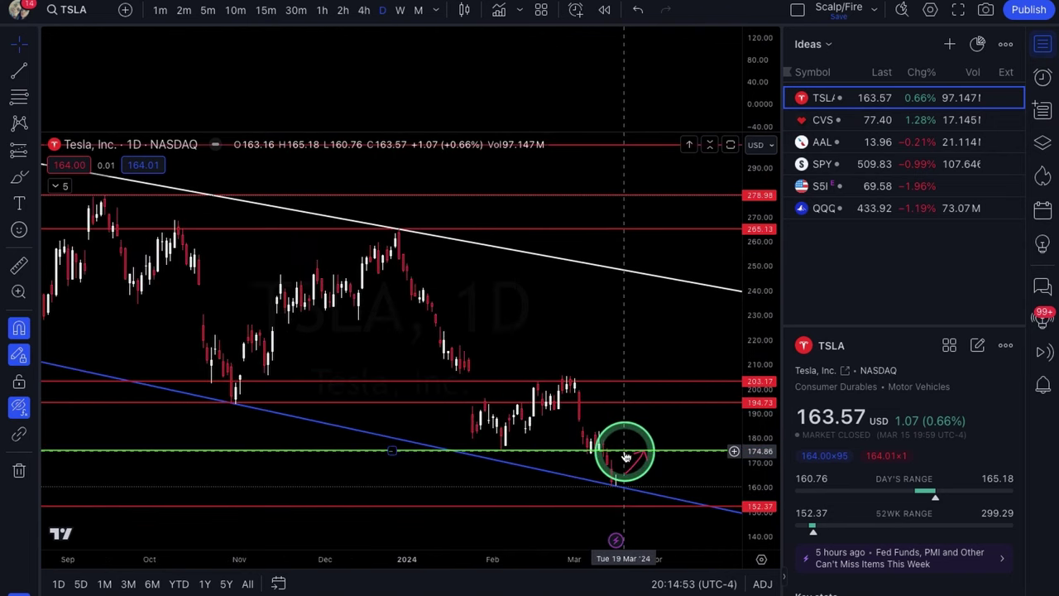
scroll(626, 457, up, 3)
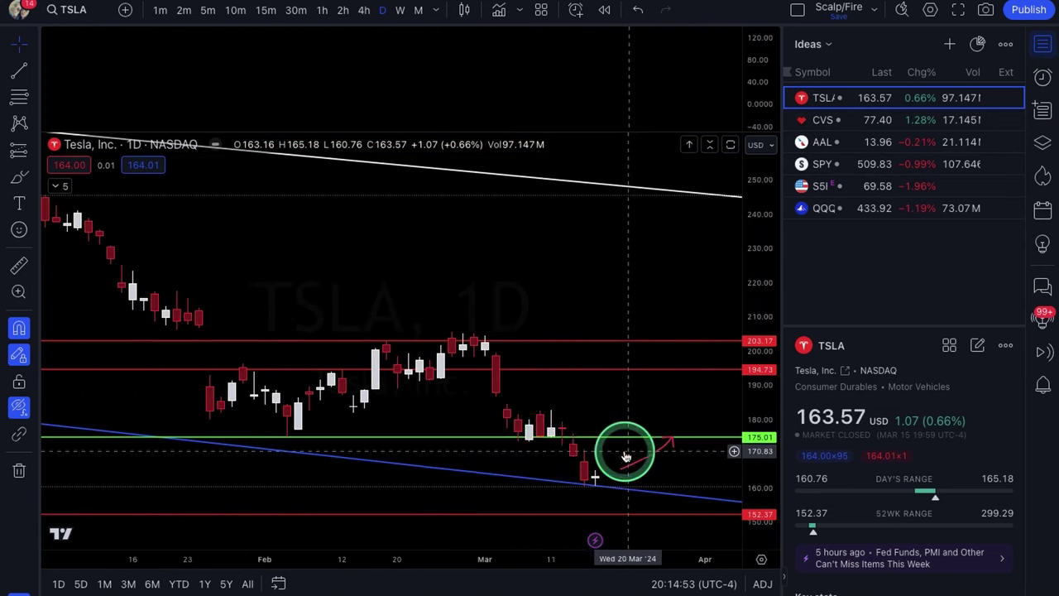
click(528, 434)
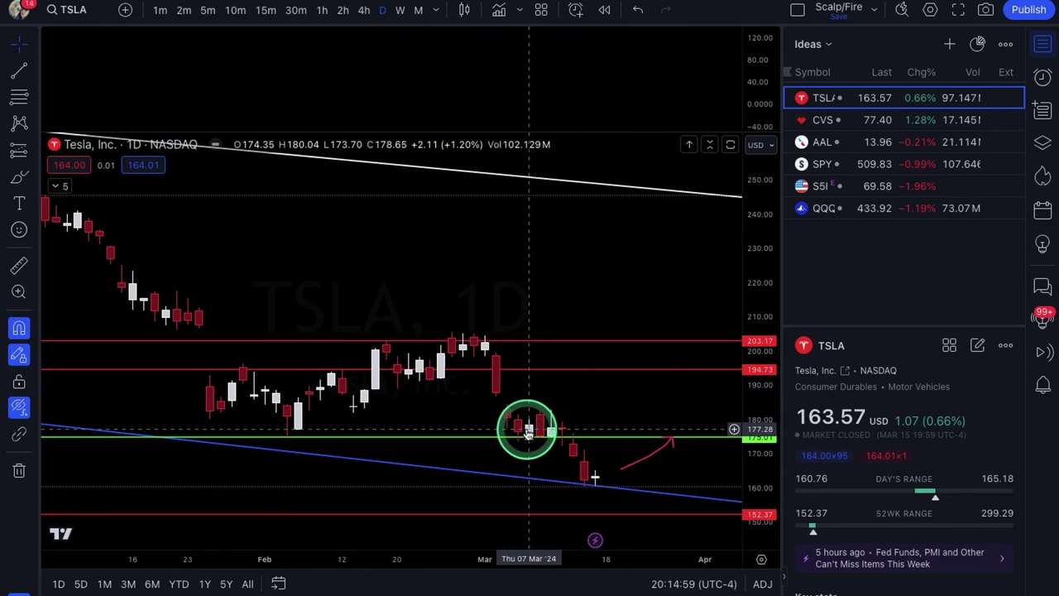
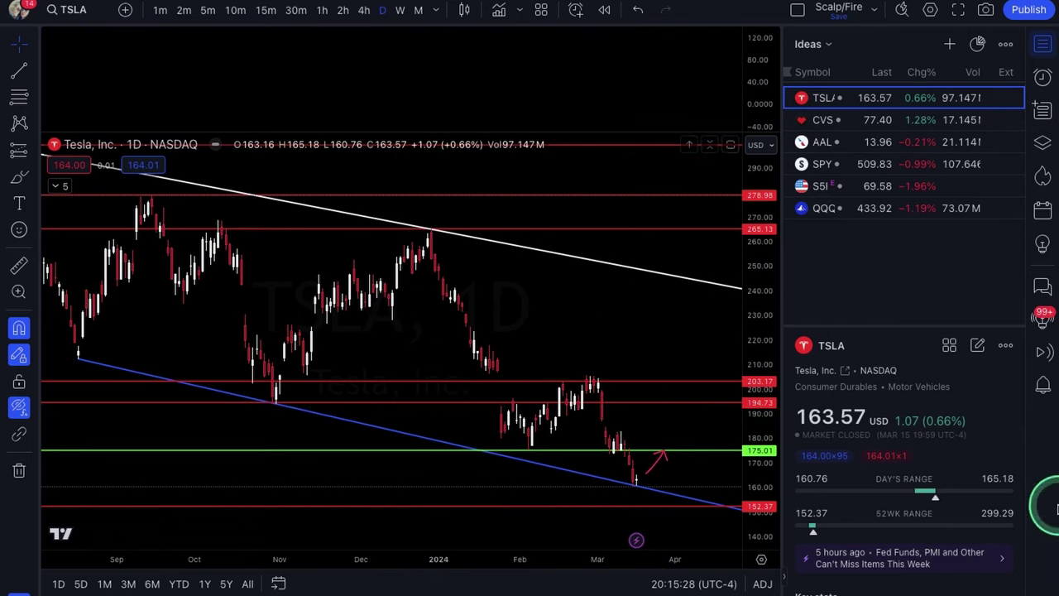
- Review Tesla's earnings, dividends, income statement and performance figures in the symbol details
scroll(916, 505, down, 5)
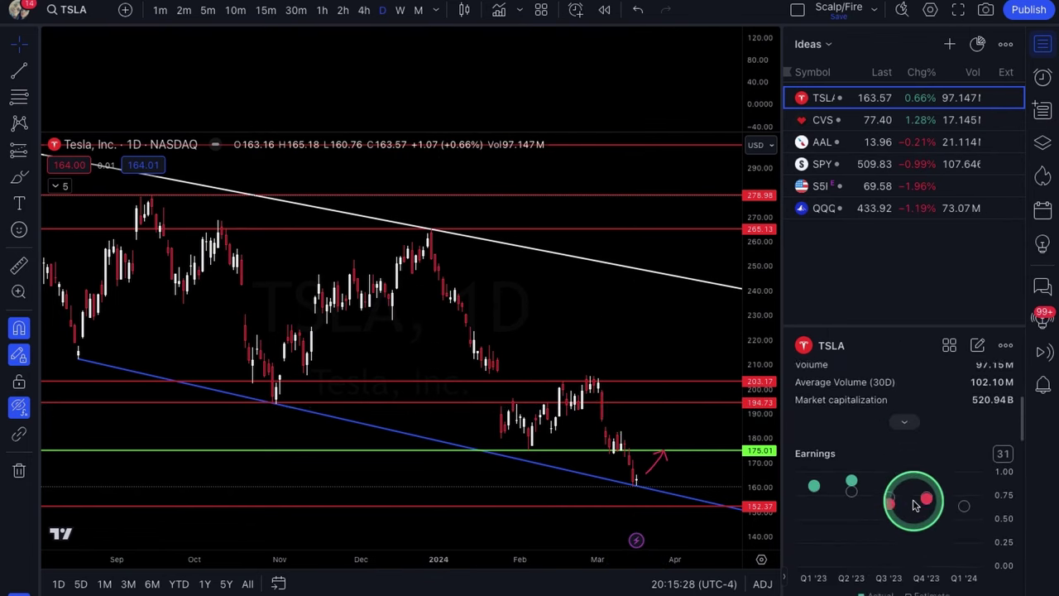
scroll(916, 505, down, 3)
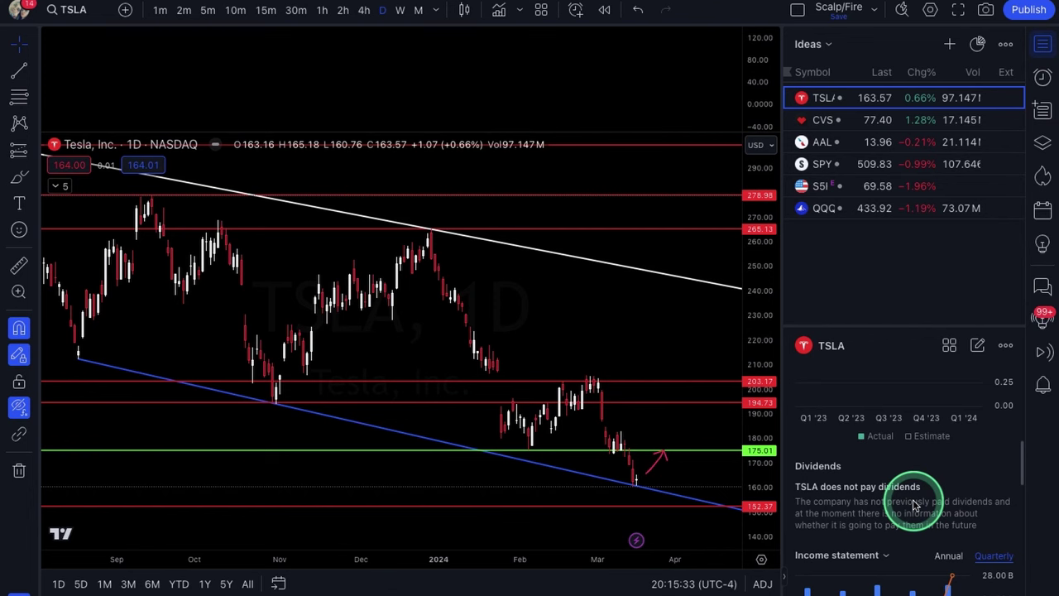
scroll(916, 505, down, 6)
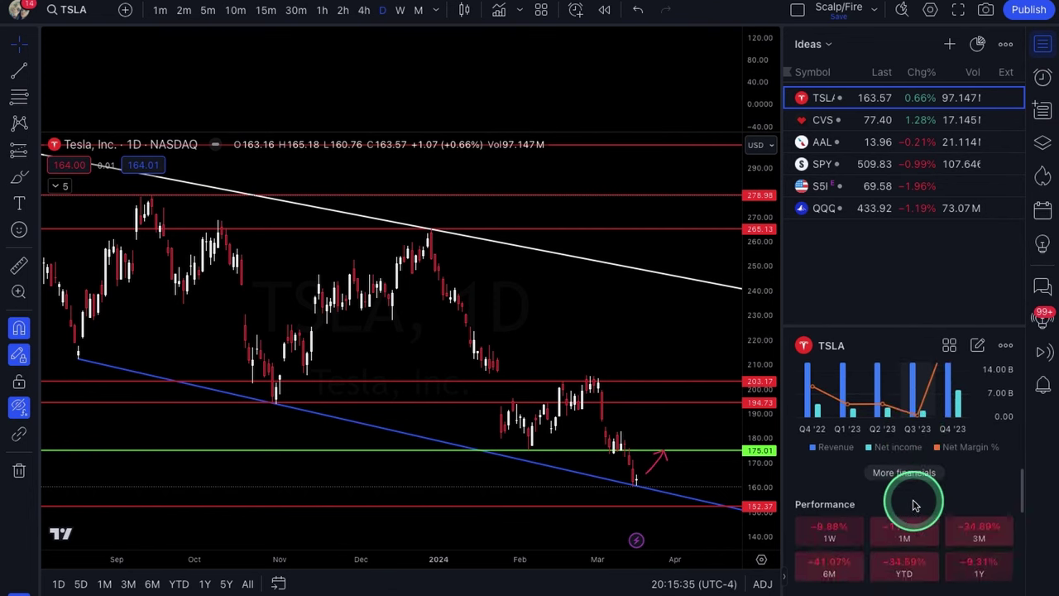
scroll(915, 505, up, 2)
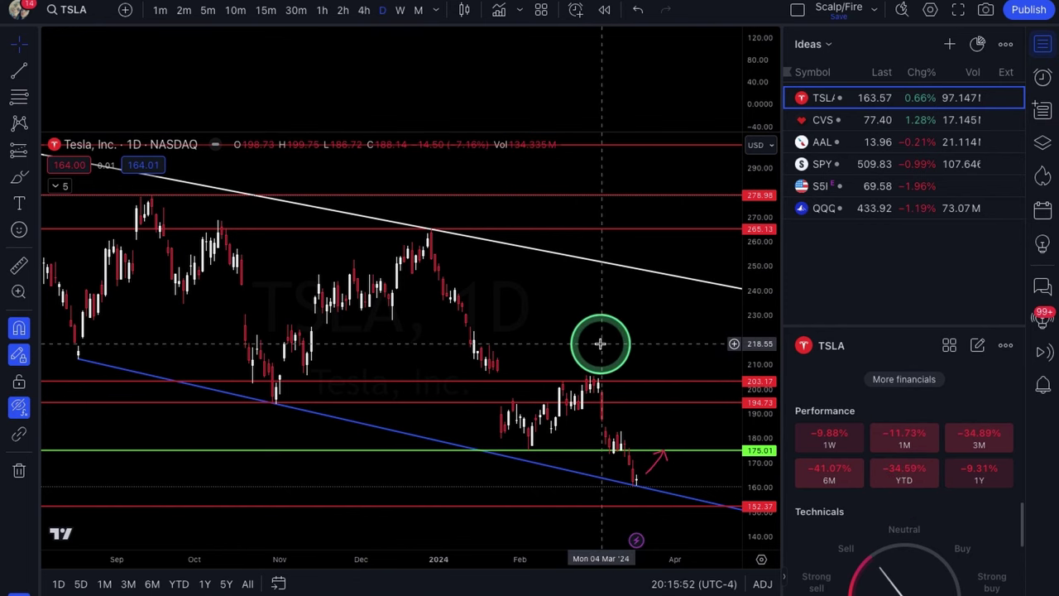
- Examine TSLA's longer daily price history back to early 2023 against the descending white and blue trendlines
scroll(600, 343, down, 4)
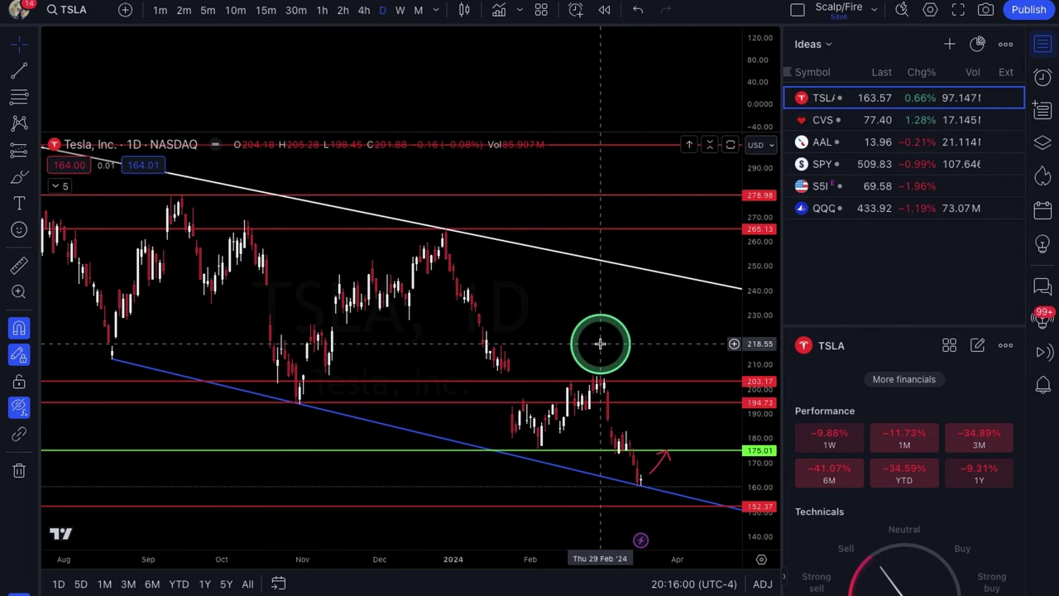
scroll(600, 344, down, 4)
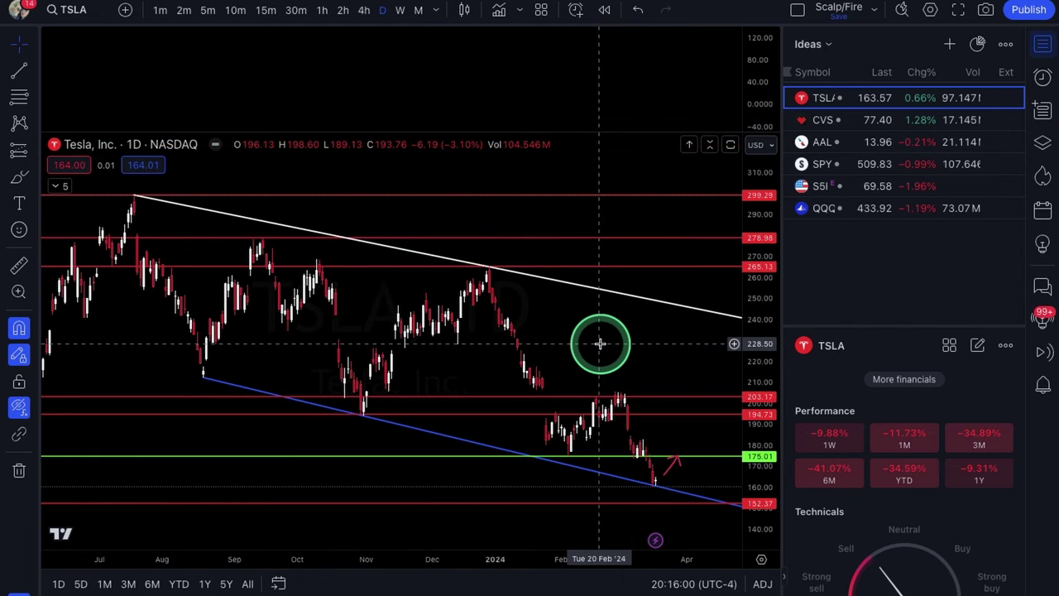
scroll(600, 344, down, 5)
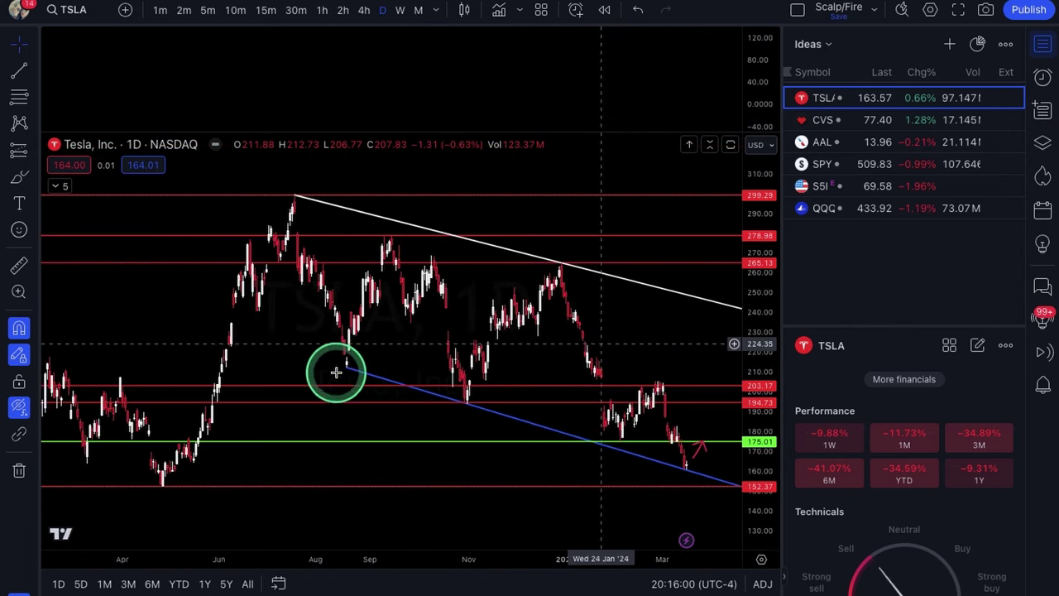
scroll(302, 361, down, 2)
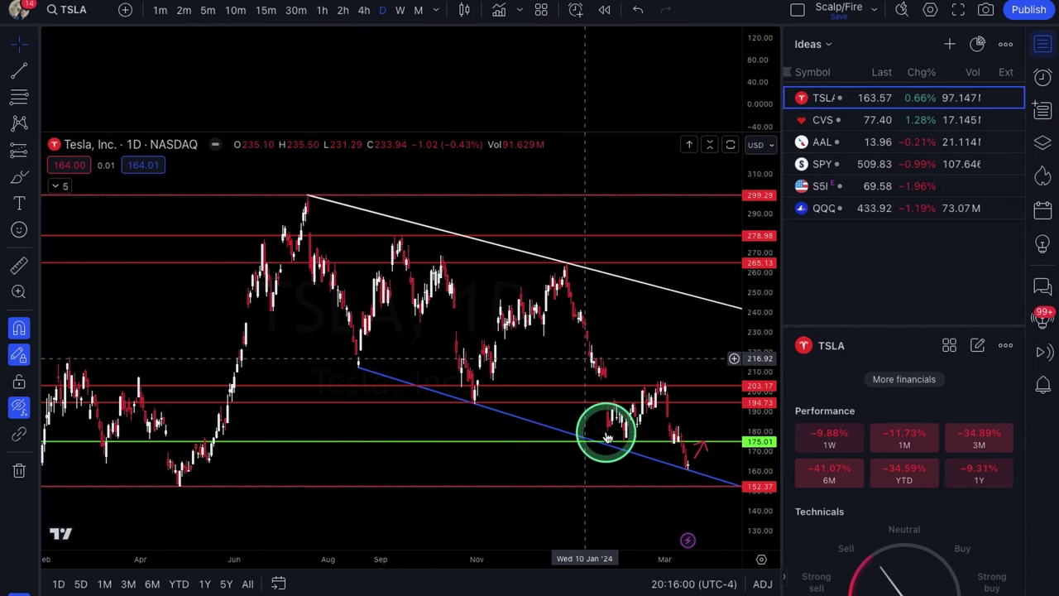
scroll(606, 431, down, 2)
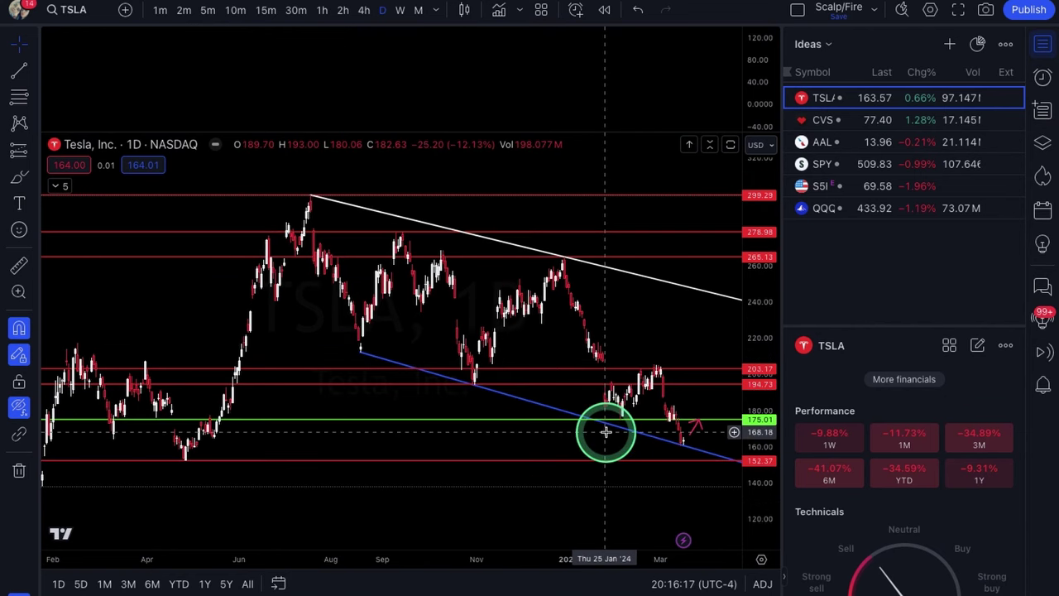
scroll(607, 426, up, 2)
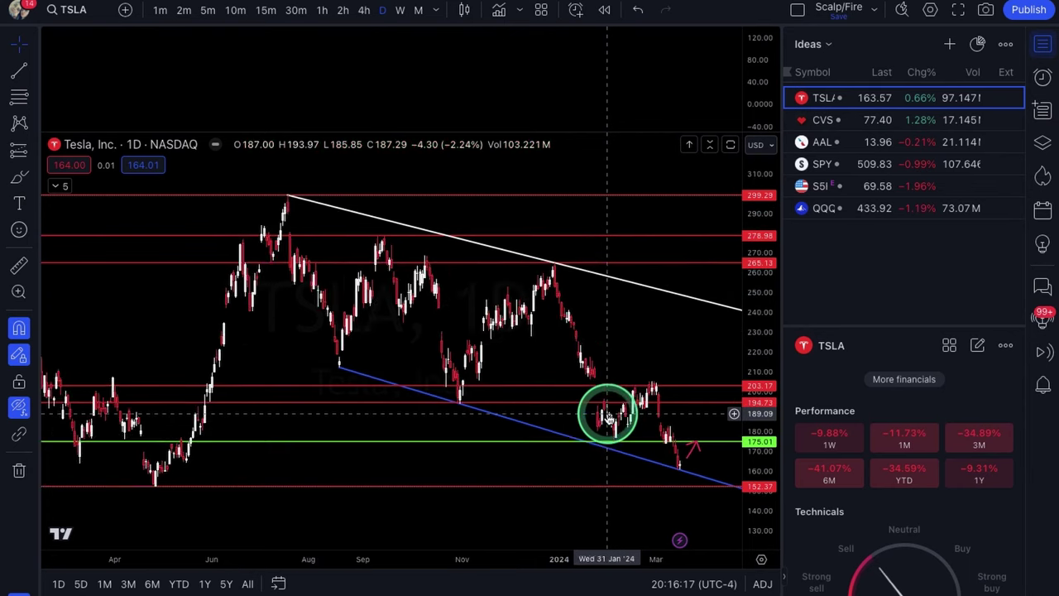
scroll(608, 414, up, 3)
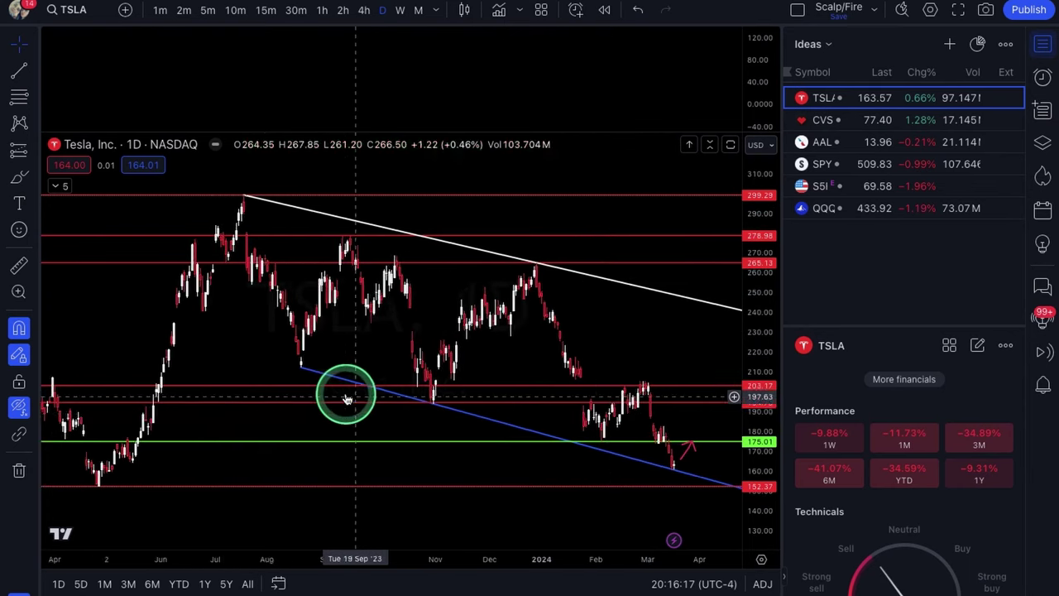
scroll(346, 400, up, 2)
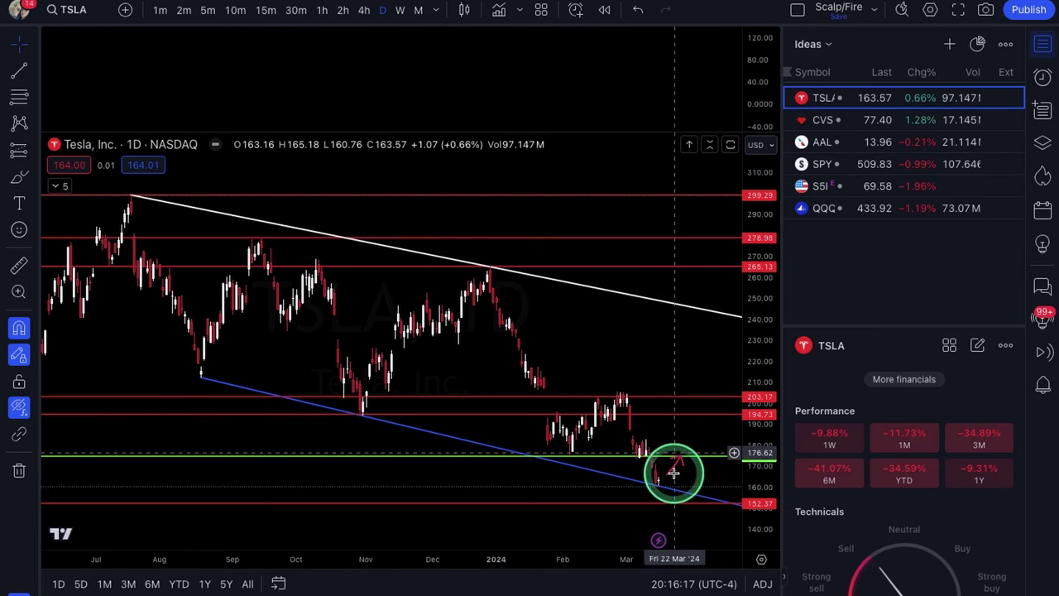
- Examine the latest TSLA daily candles relative to the green 175.01 line, the blue trendline and the red 152.37 level
scroll(674, 473, up, 2)
scroll(674, 472, up, 5)
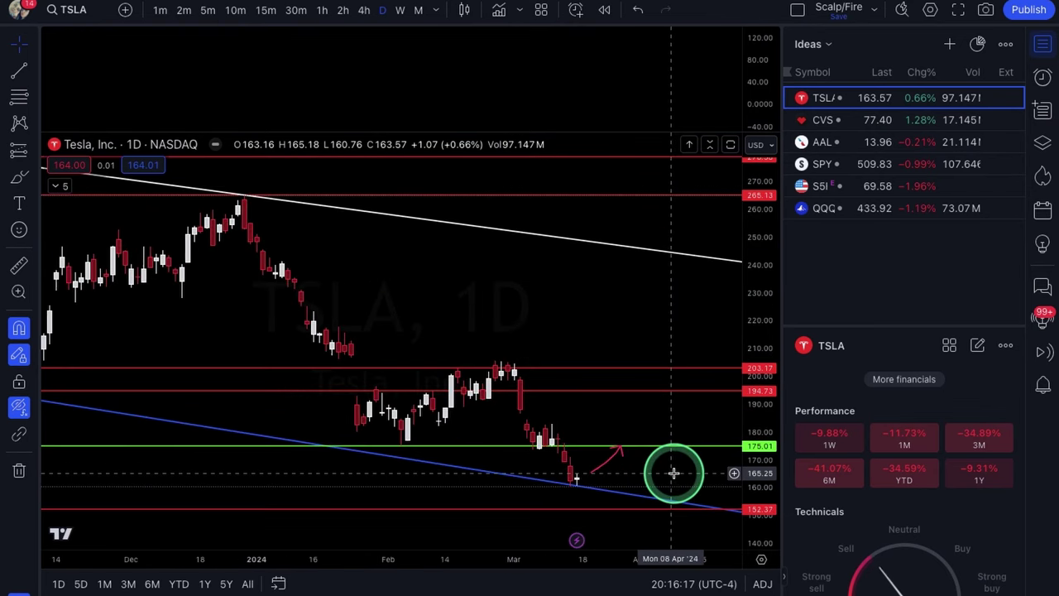
scroll(535, 475, up, 4)
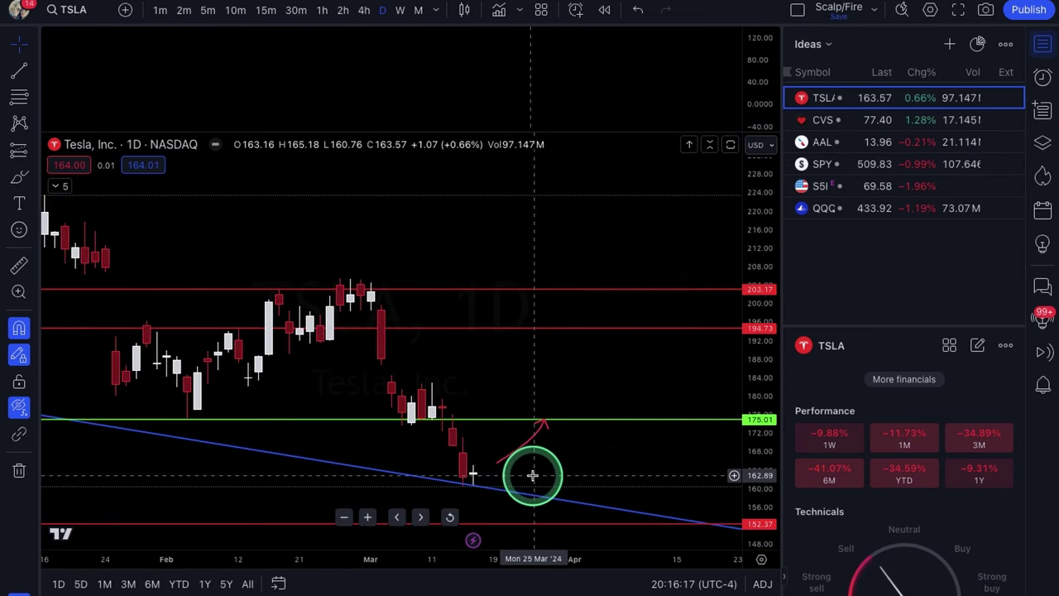
scroll(533, 475, up, 3)
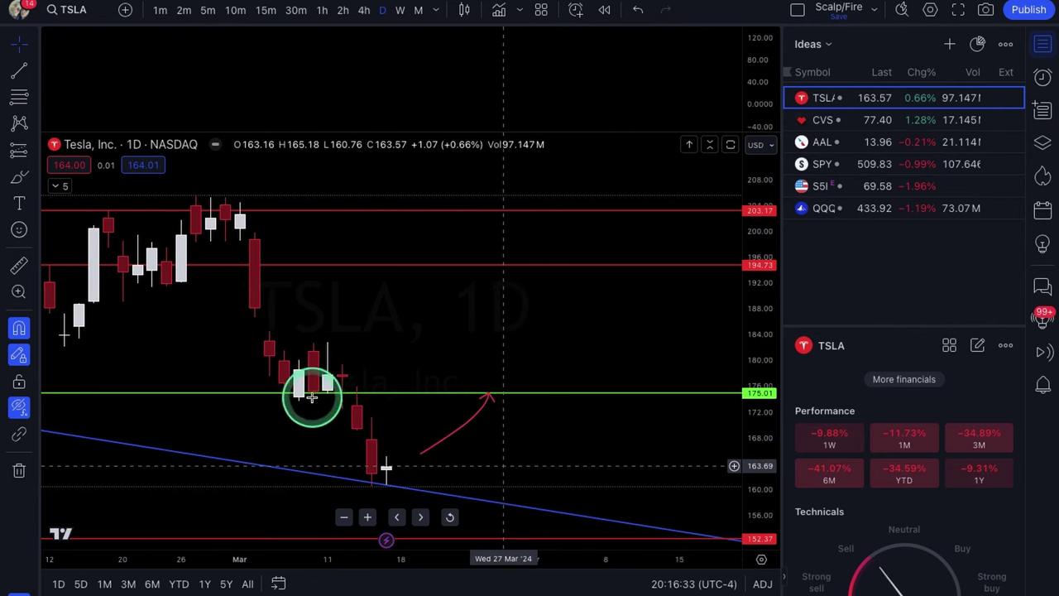
drag(378, 473, 403, 470)
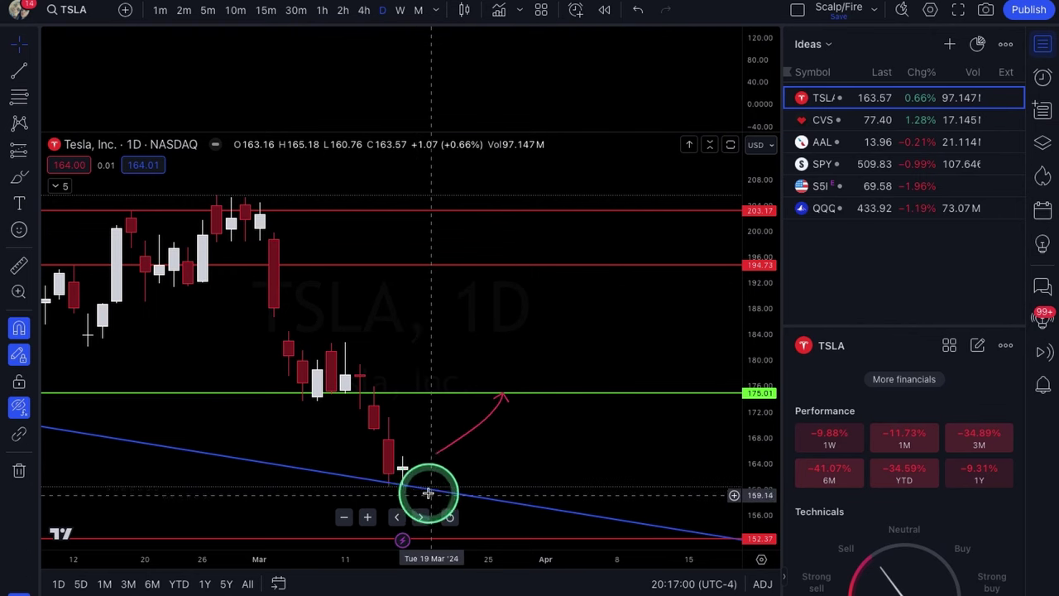
scroll(449, 485, down, 3)
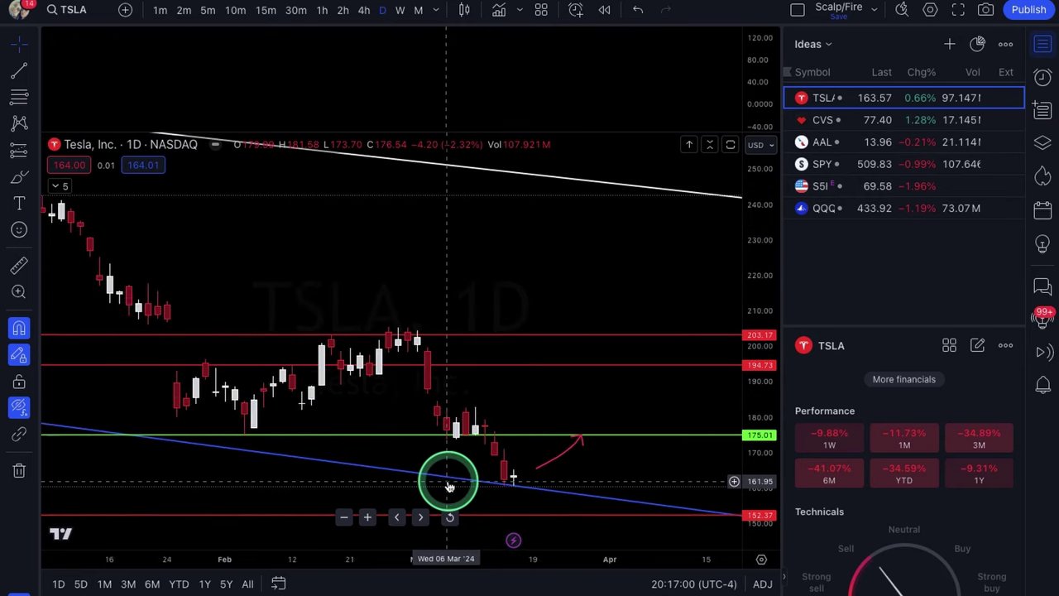
drag(485, 450, 550, 492)
scroll(549, 493, down, 2)
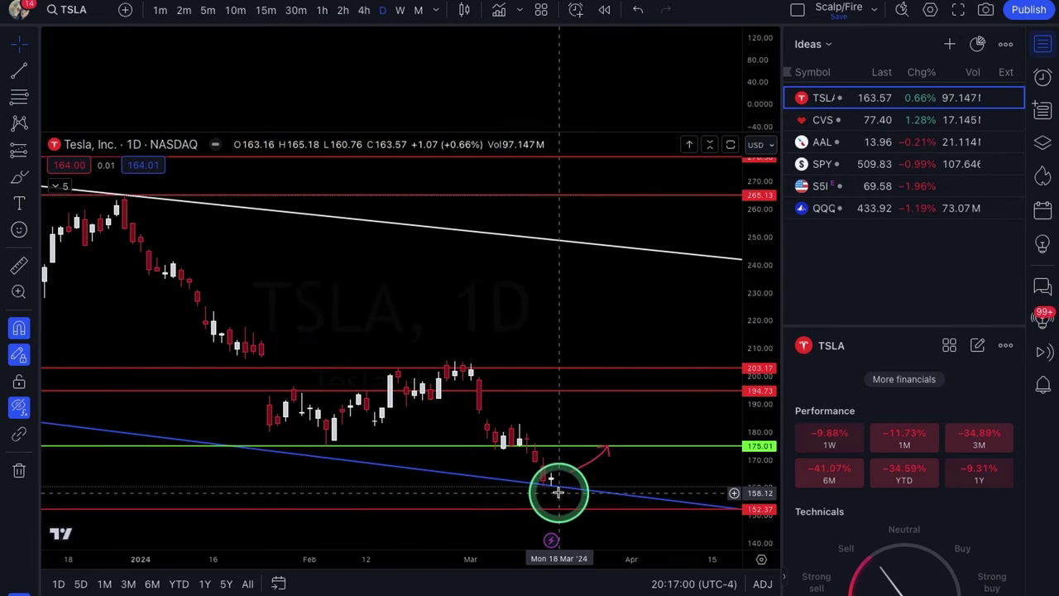
scroll(556, 491, up, 2)
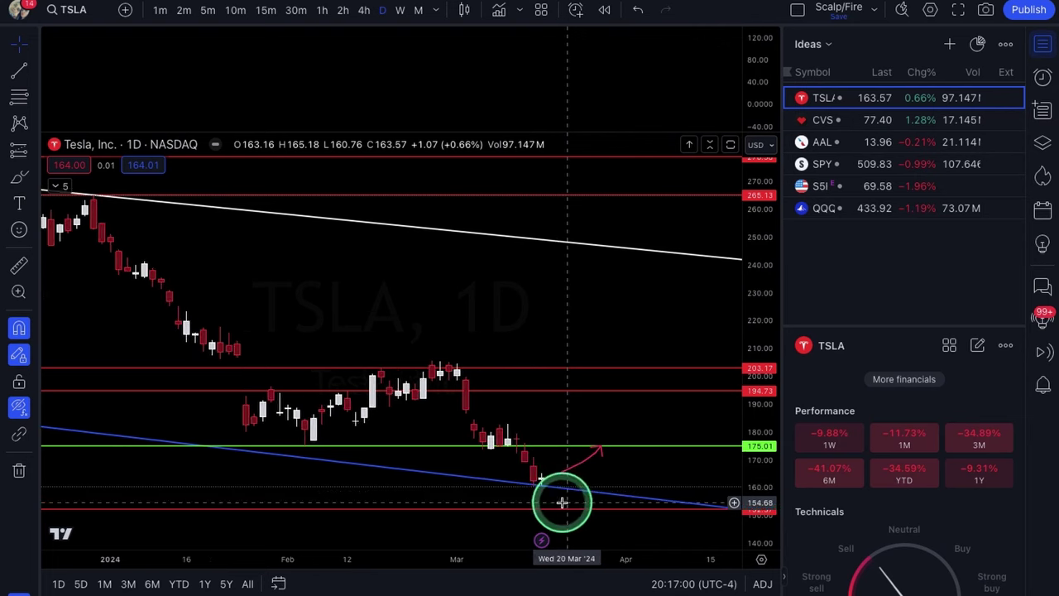
scroll(569, 439, up, 1)
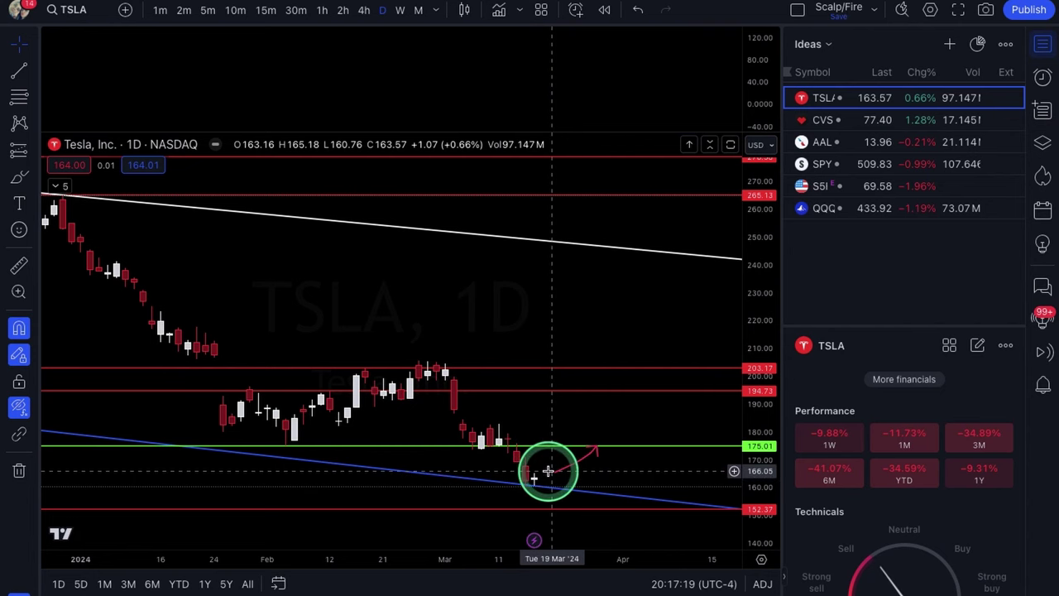
scroll(548, 471, down, 2)
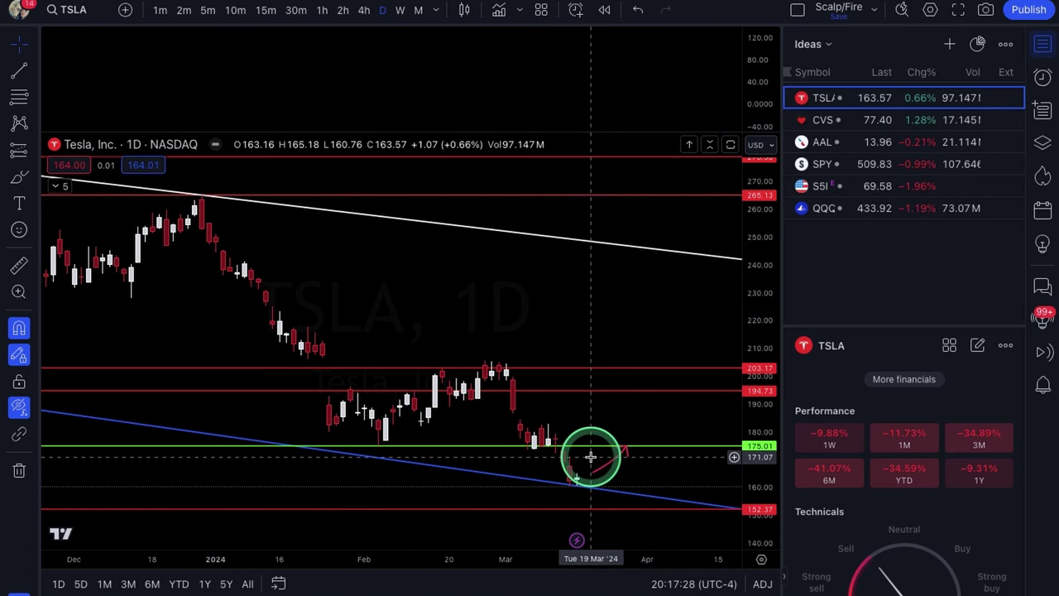
- Switch the chart from TSLA to CVS and examine the latest daily candles against the two converging trendlines
scroll(591, 457, down, 3)
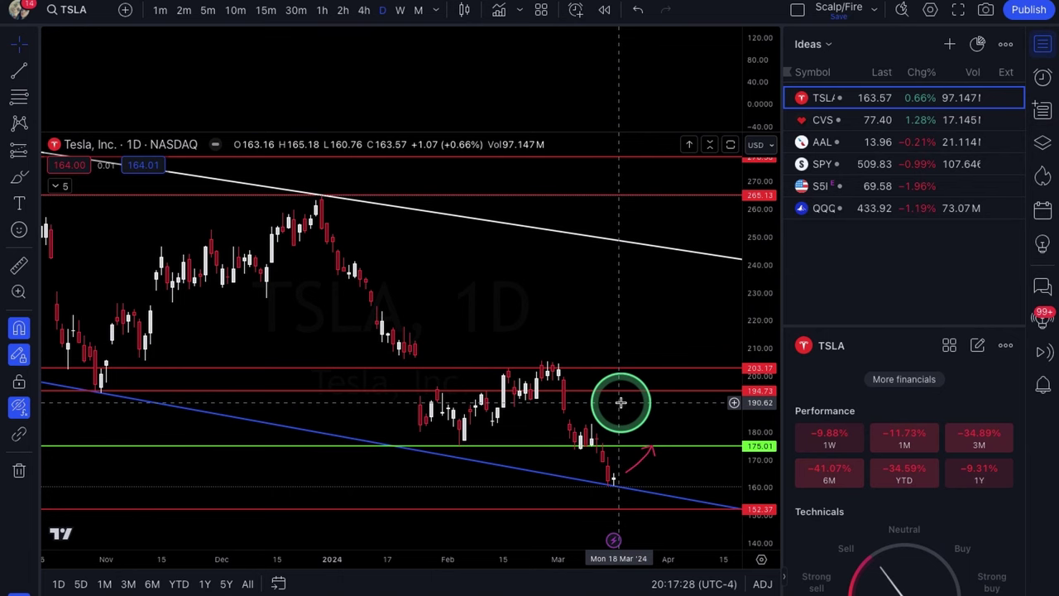
scroll(621, 403, up, 1)
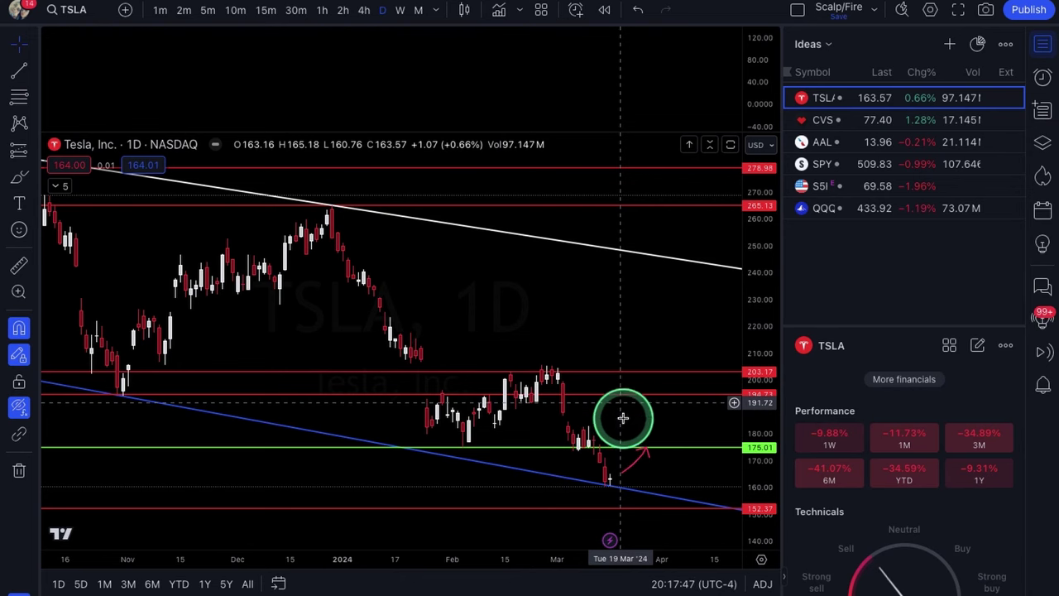
key(Down)
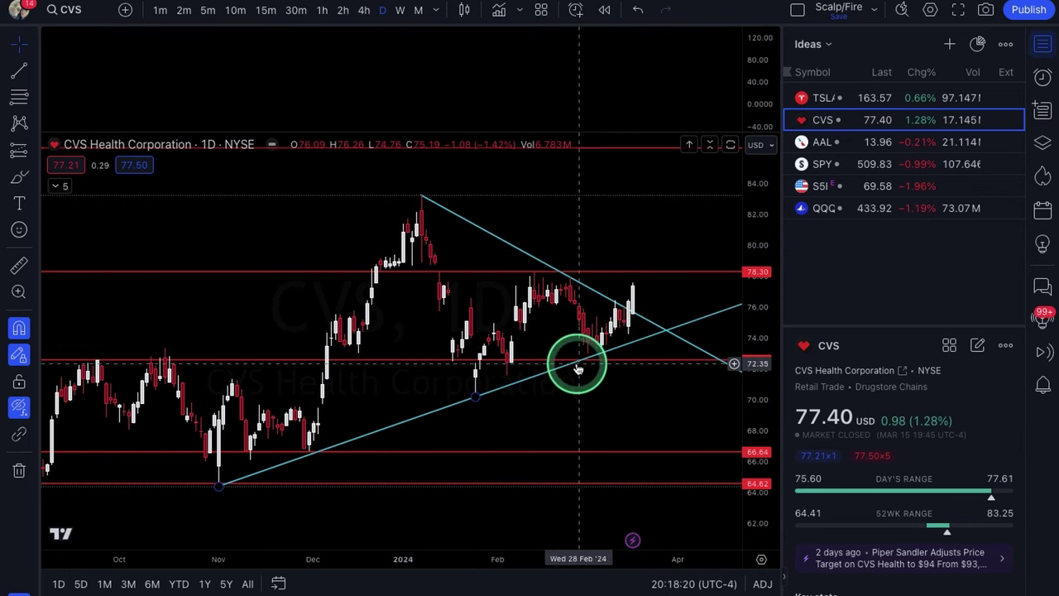
scroll(579, 368, down, 1)
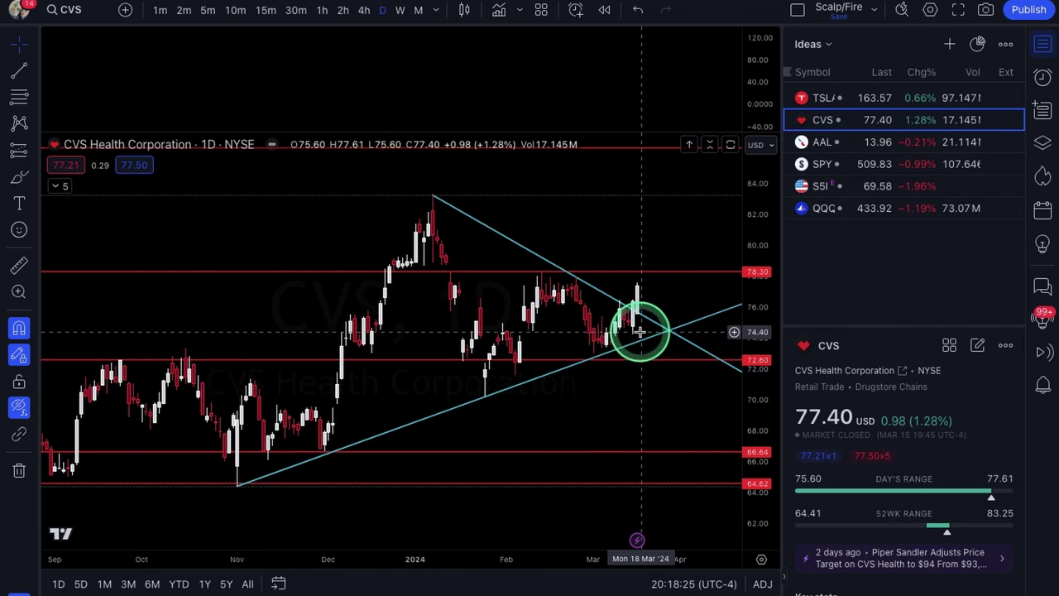
scroll(633, 374, up, 1)
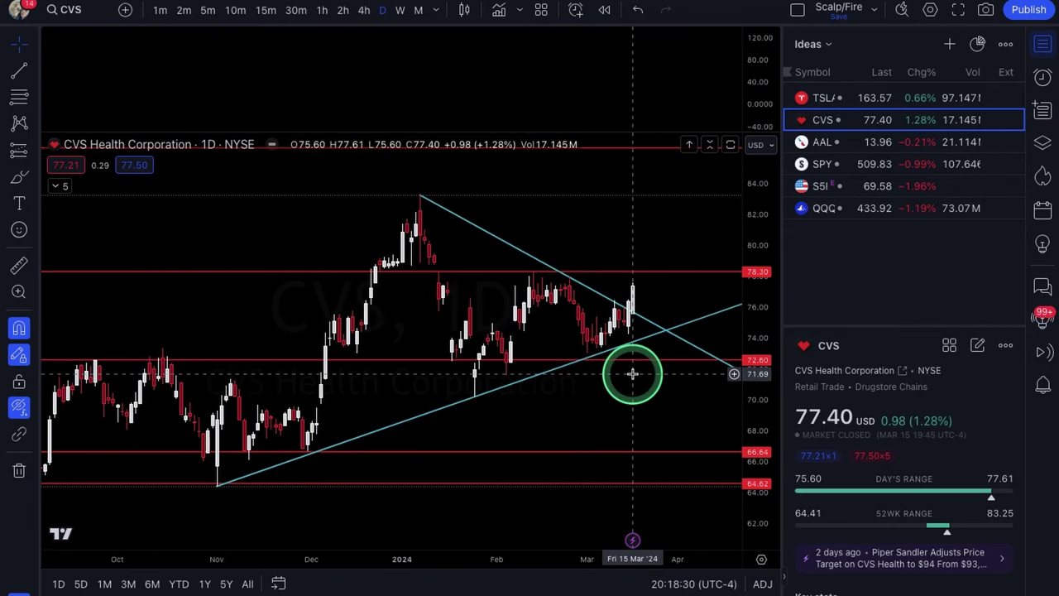
- Brush a wavy upward arrow from the latest CVS candle past the 78.30 line, and add a horizontal line at the 83.25 high
scroll(632, 374, down, 3)
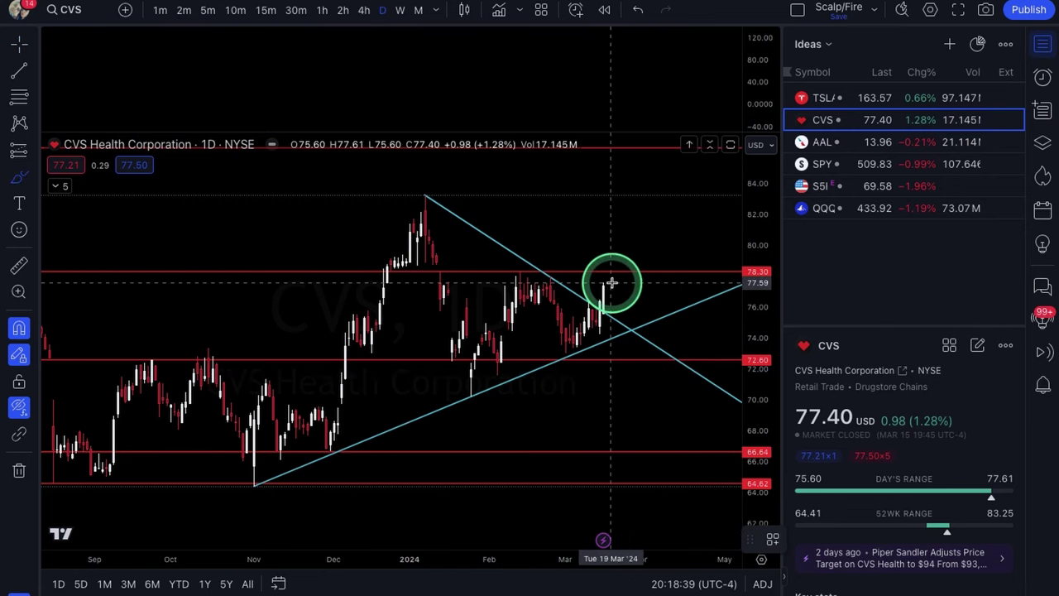
mouse_move(612, 283)
mouse_down()
mouse_move(619, 253)
mouse_move(653, 235)
mouse_up()
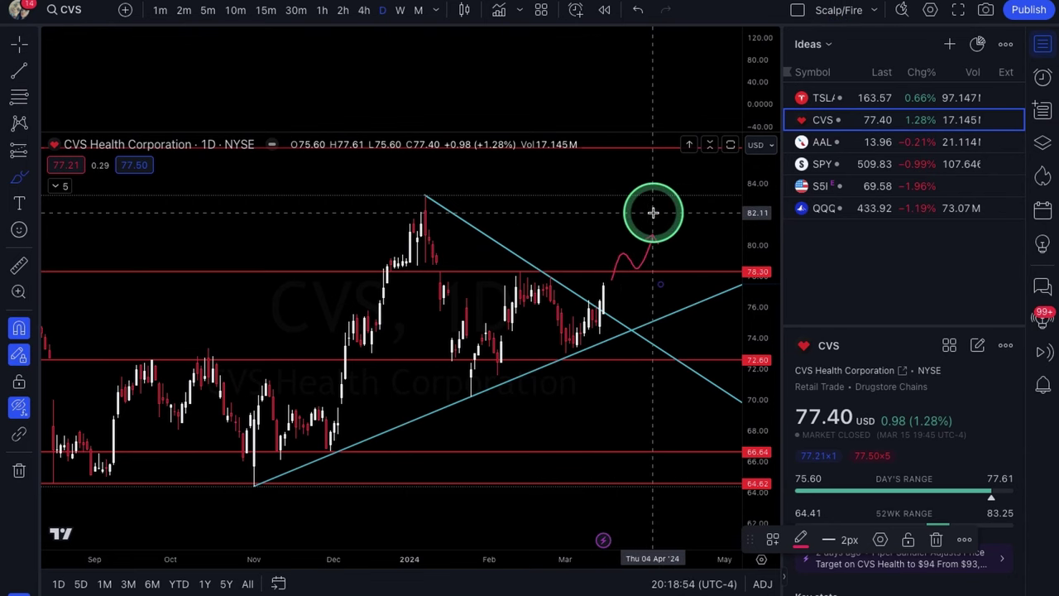
drag(653, 212, 653, 217)
click(433, 192)
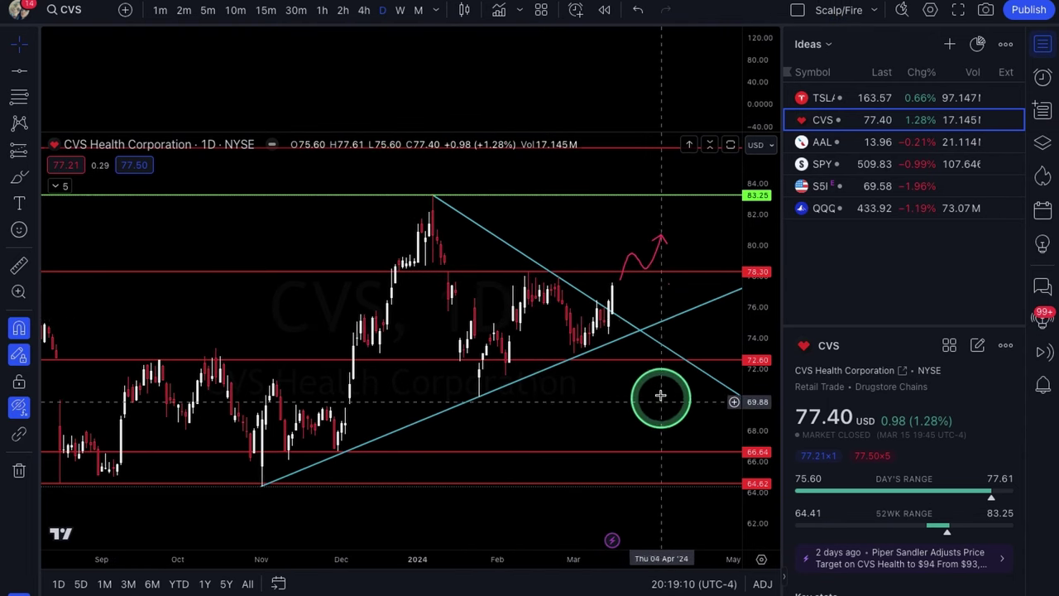
- Brush a downward arrow from the latest CVS candle to the trendline crossing, and move the red support line just below it to 73.04
scroll(662, 398, up, 1)
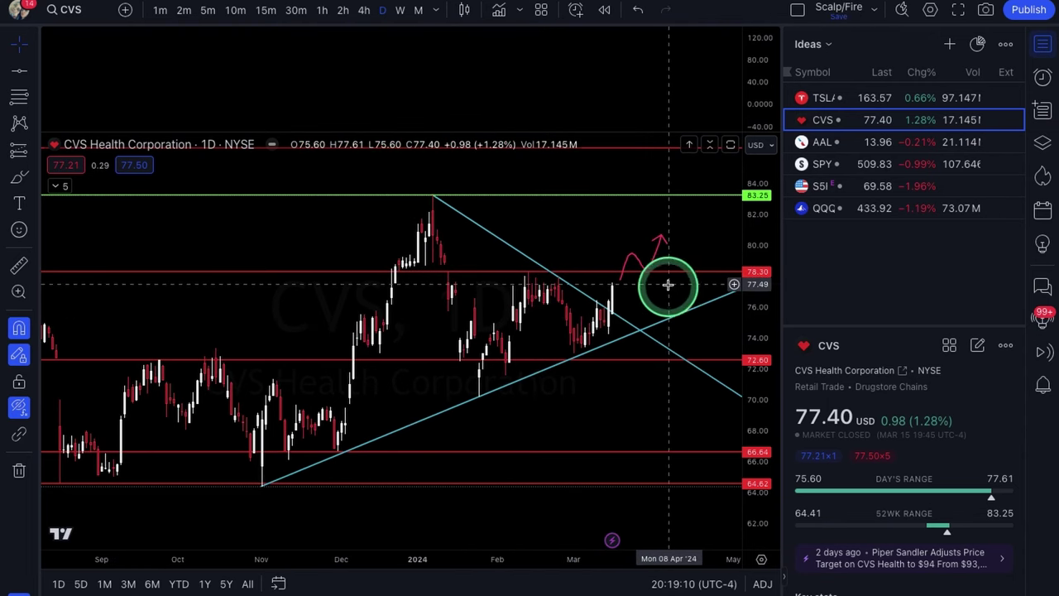
scroll(669, 288, up, 1)
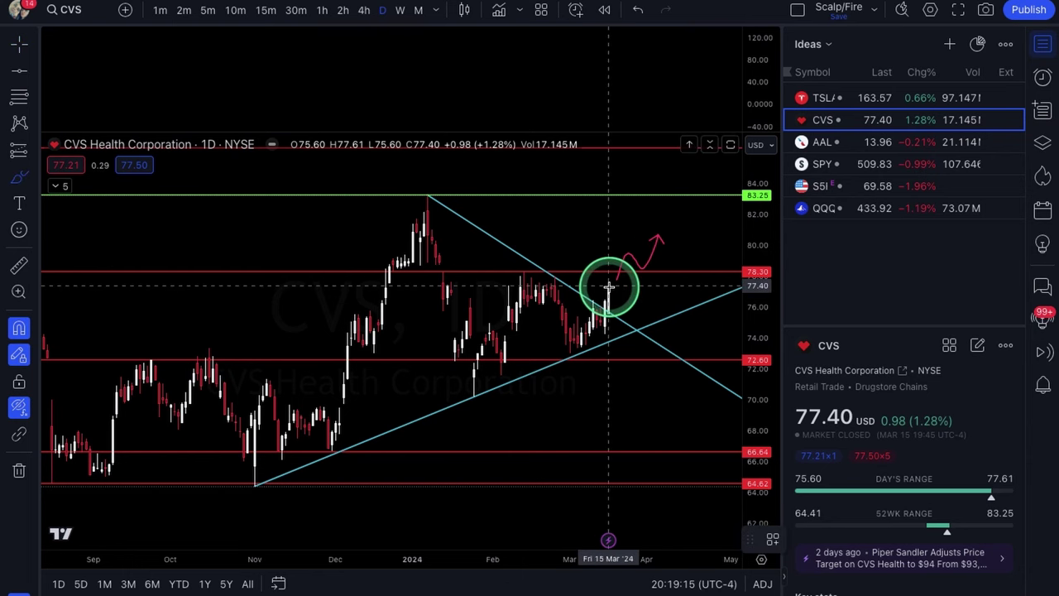
drag(617, 290, 641, 331)
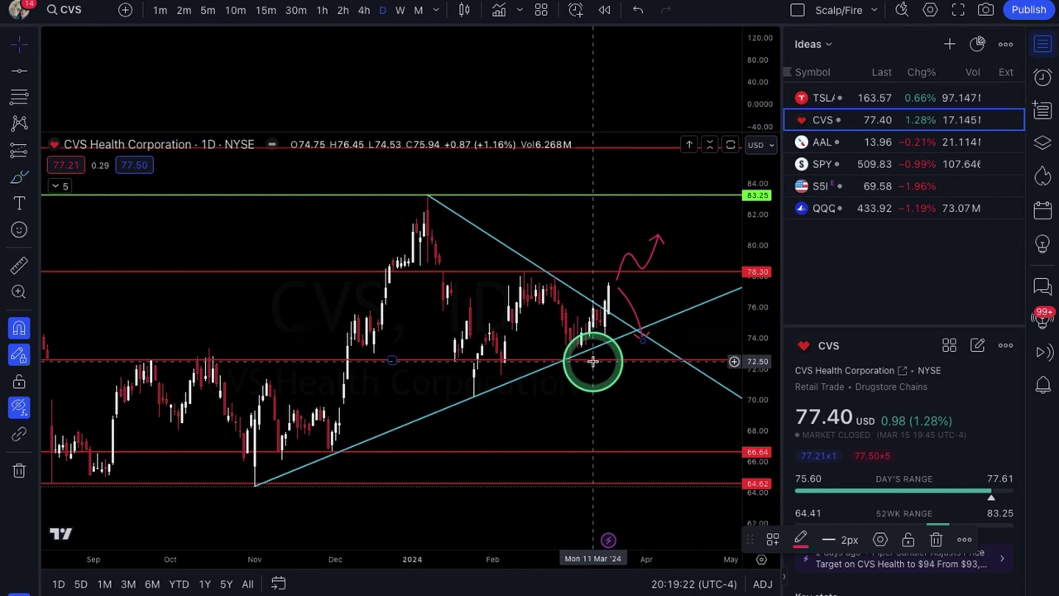
drag(390, 359, 390, 353)
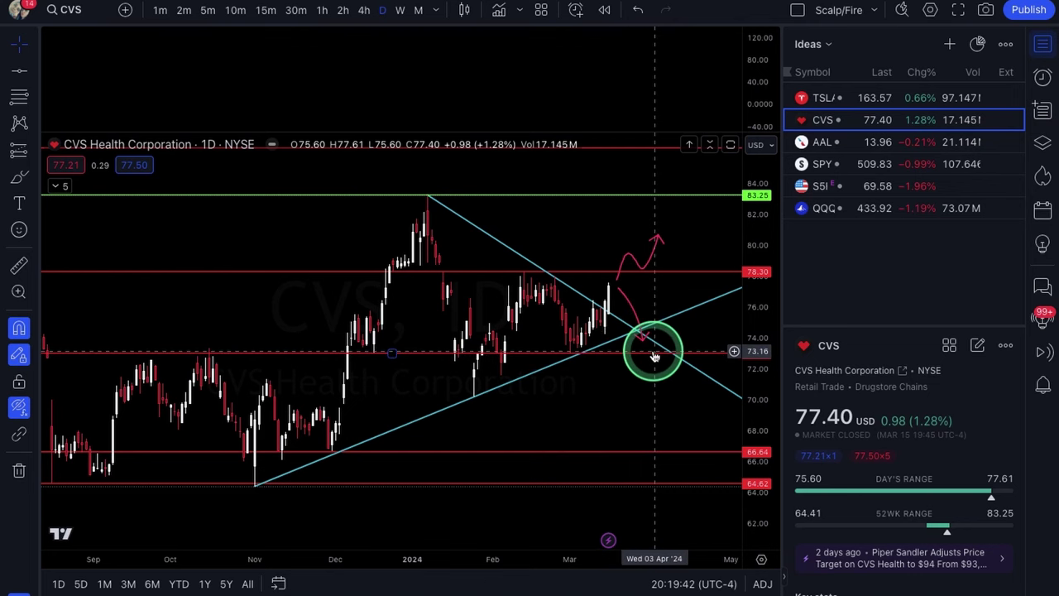
- Examine the CVS daily candles against the bullish and bearish arrows, the trendline crossing and the 73.04 support line
scroll(654, 356, down, 1)
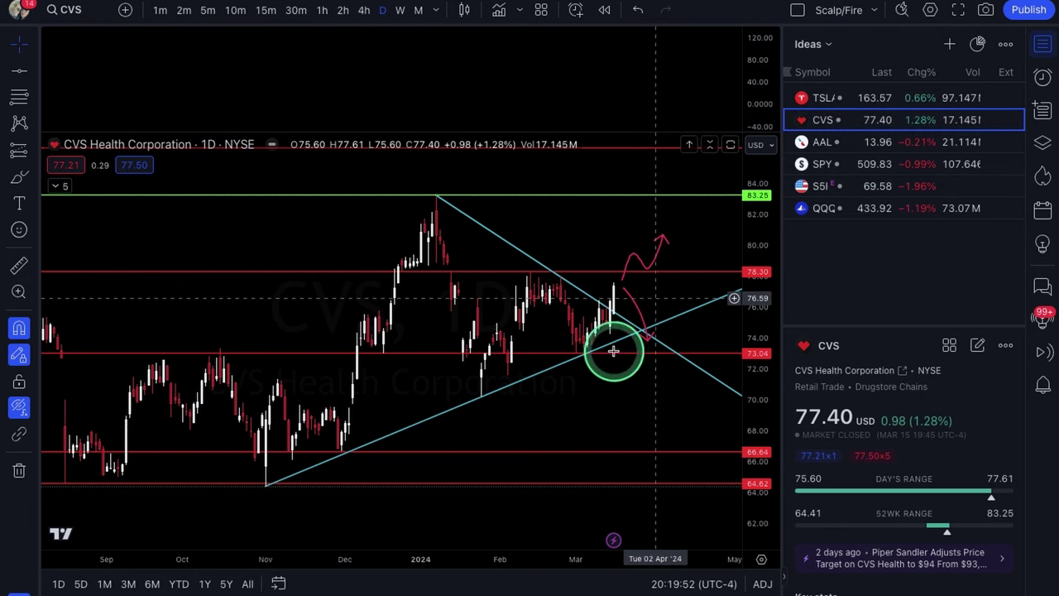
scroll(599, 378, up, 1)
scroll(599, 378, up, 1)
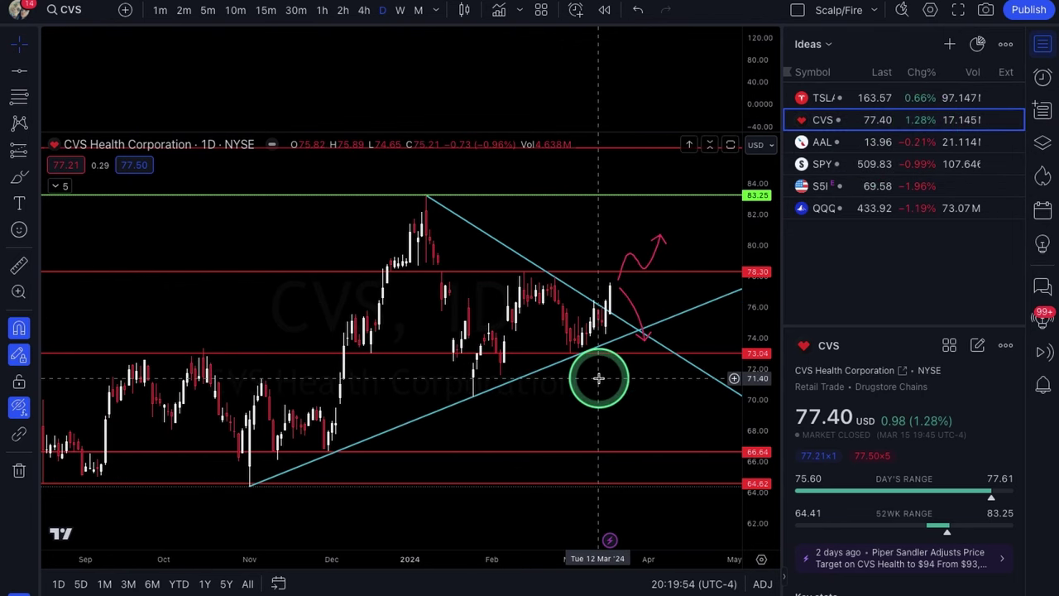
scroll(598, 378, up, 1)
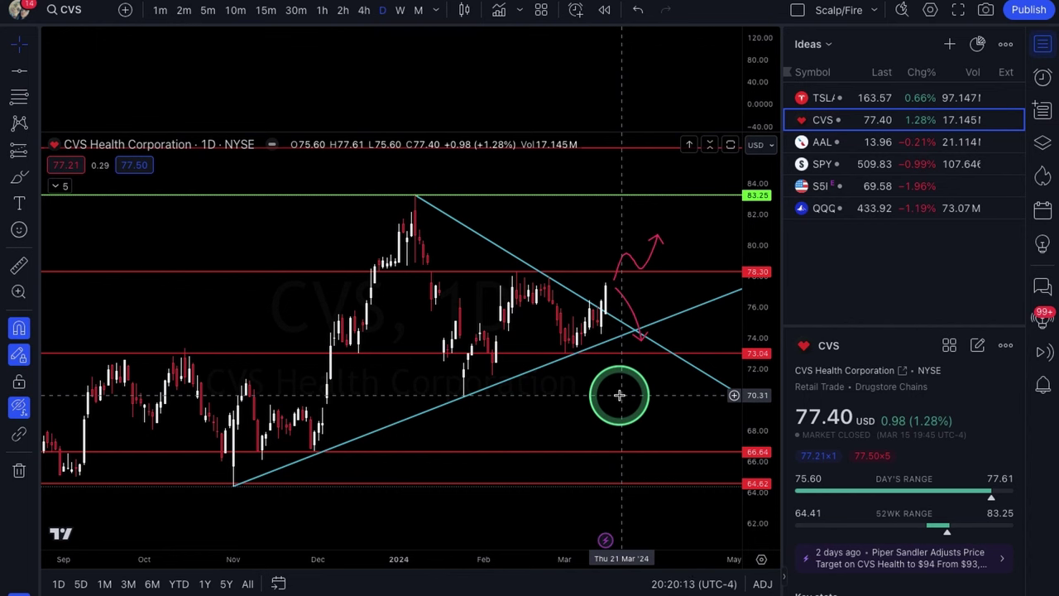
key(Right)
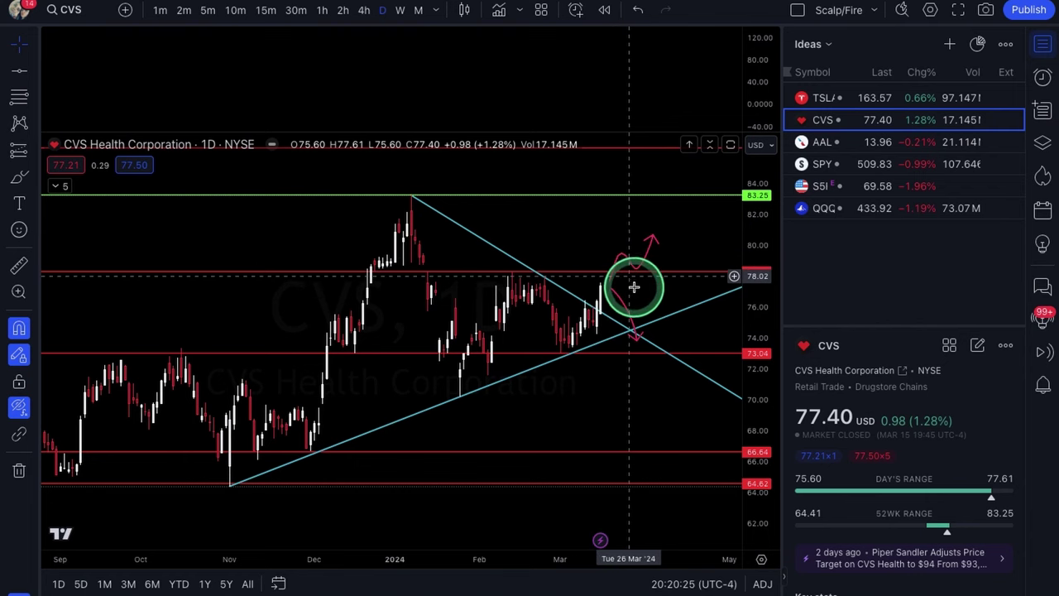
scroll(645, 306, down, 2)
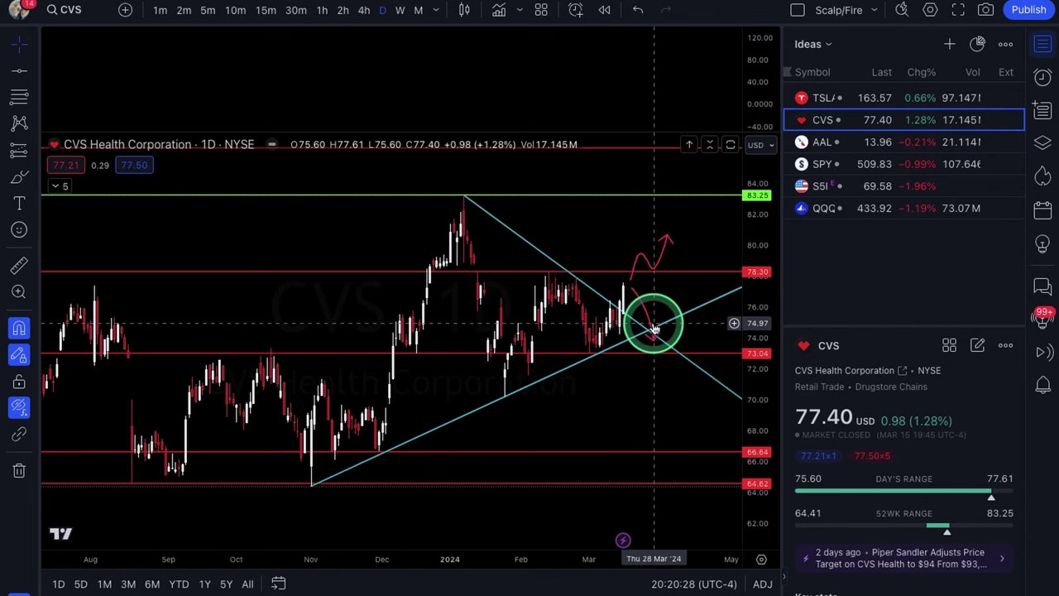
scroll(654, 328, up, 2)
- Switch the chart to AAL and examine its Fibonacci retracement from the July 2023 high to the autumn 2023 low
key(Down)
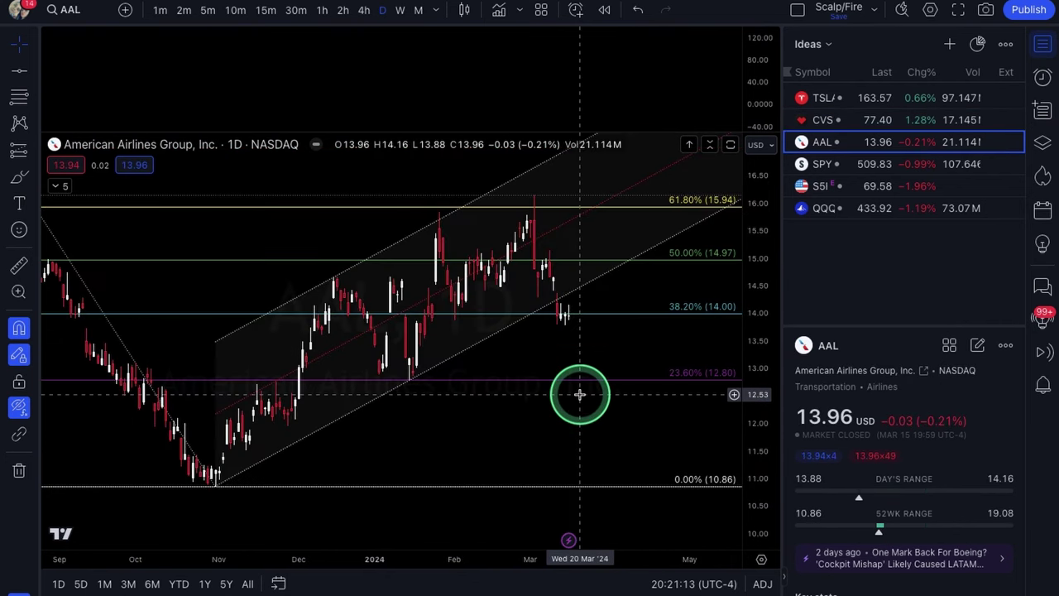
drag(580, 395, 640, 356)
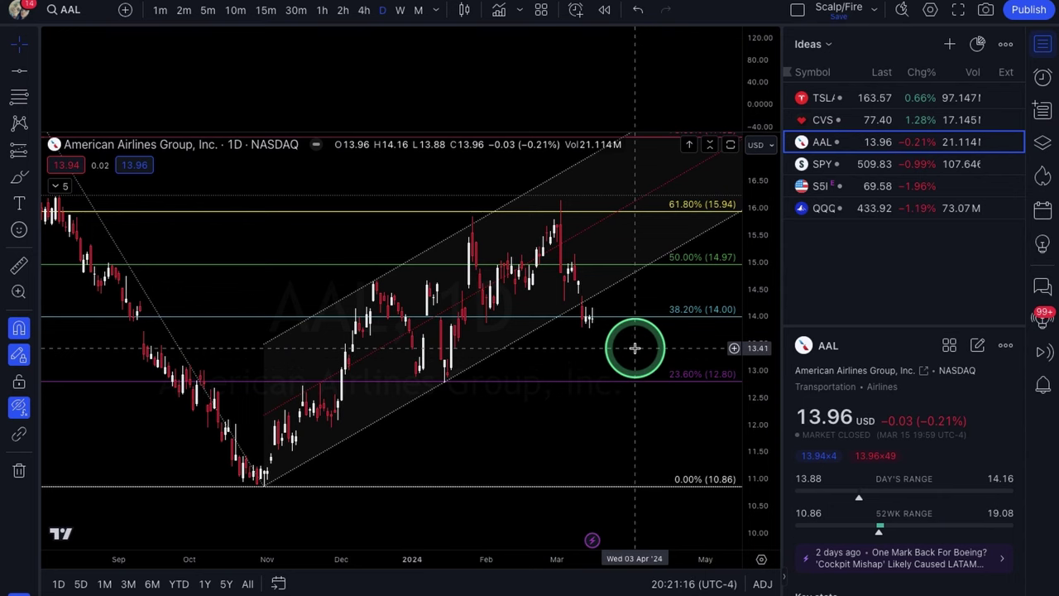
scroll(635, 348, up, 1)
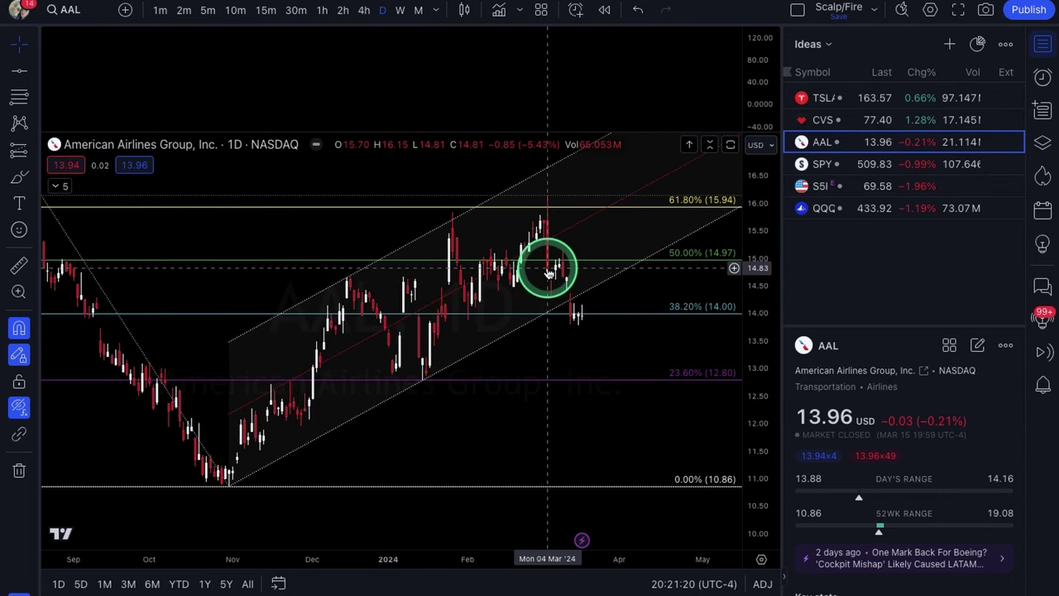
scroll(602, 348, down, 1)
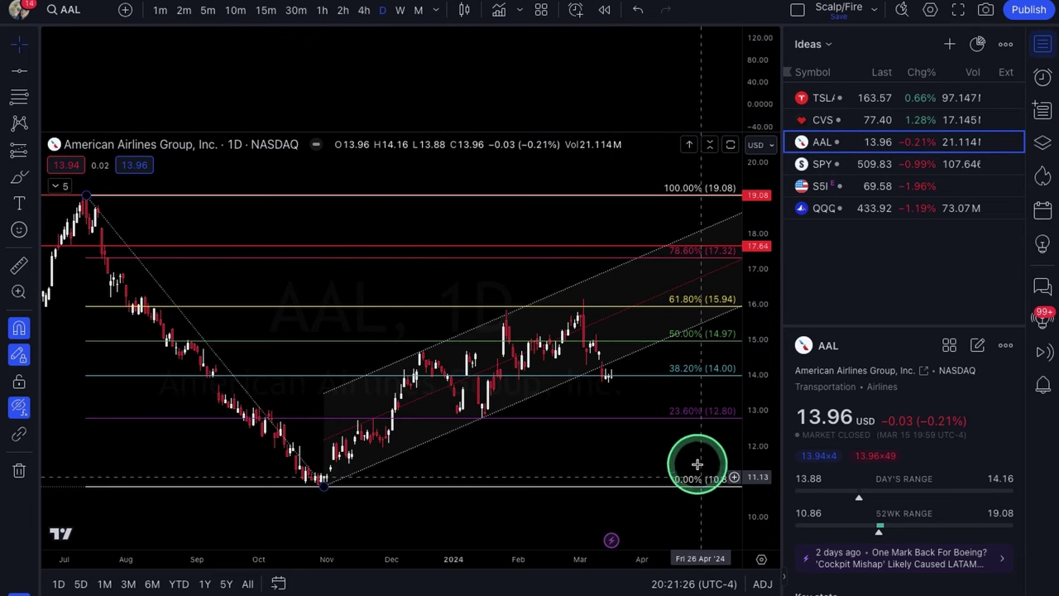
scroll(670, 430, down, 1)
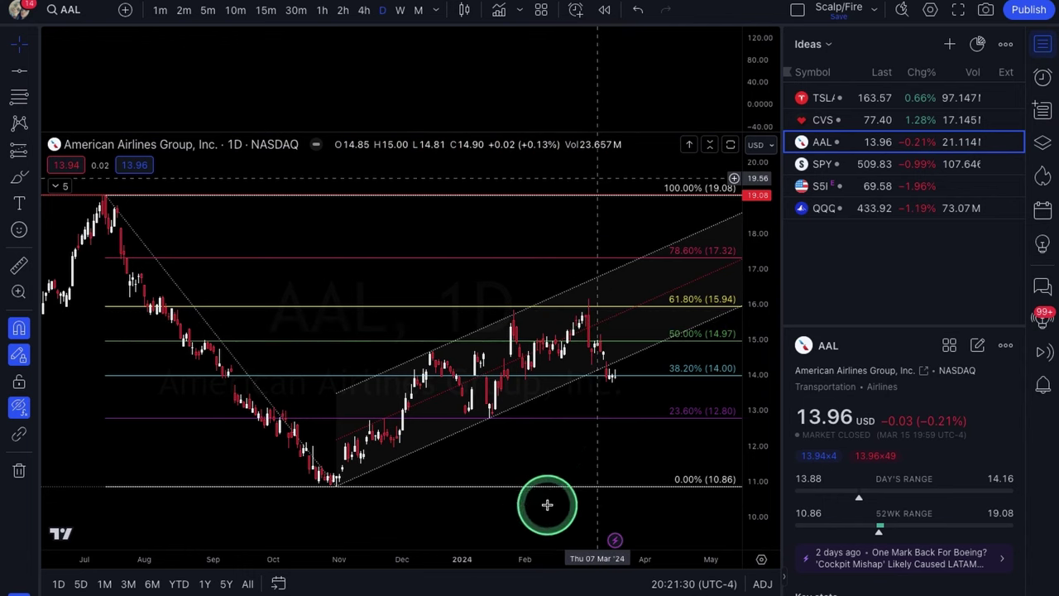
scroll(541, 407, down, 3)
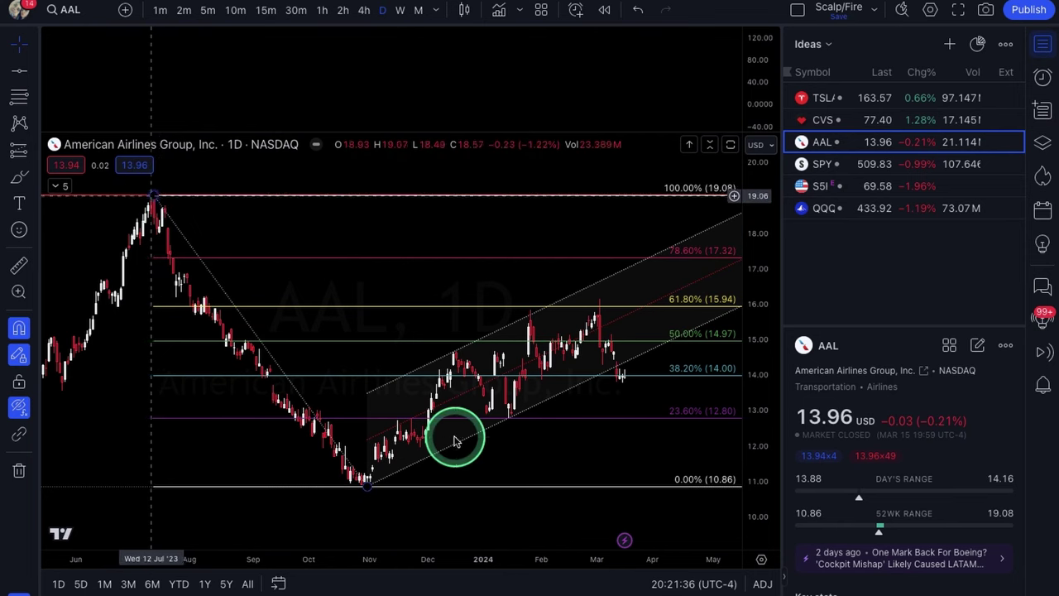
click(369, 486)
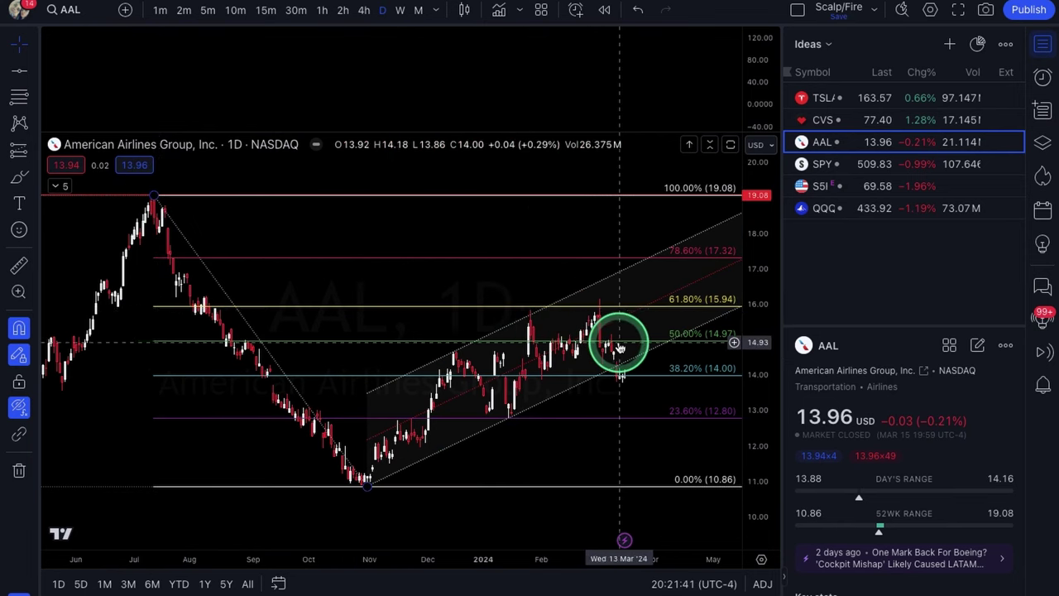
- Examine AAL's rebound inside the ascending channel and its latest daily candles near the 38.20% retracement
drag(620, 342, 485, 312)
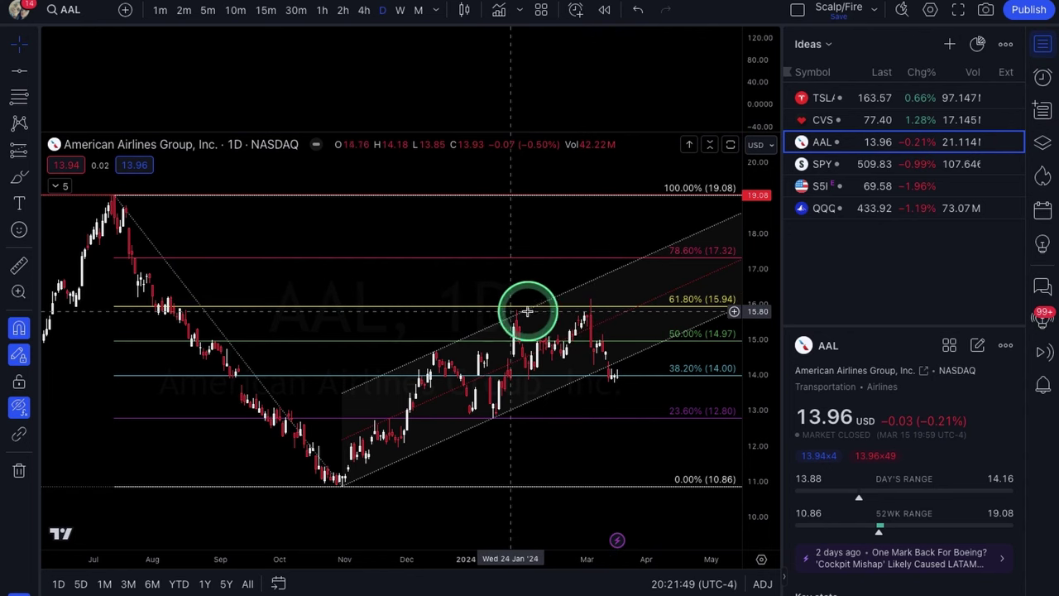
scroll(610, 360, down, 1)
click(613, 367)
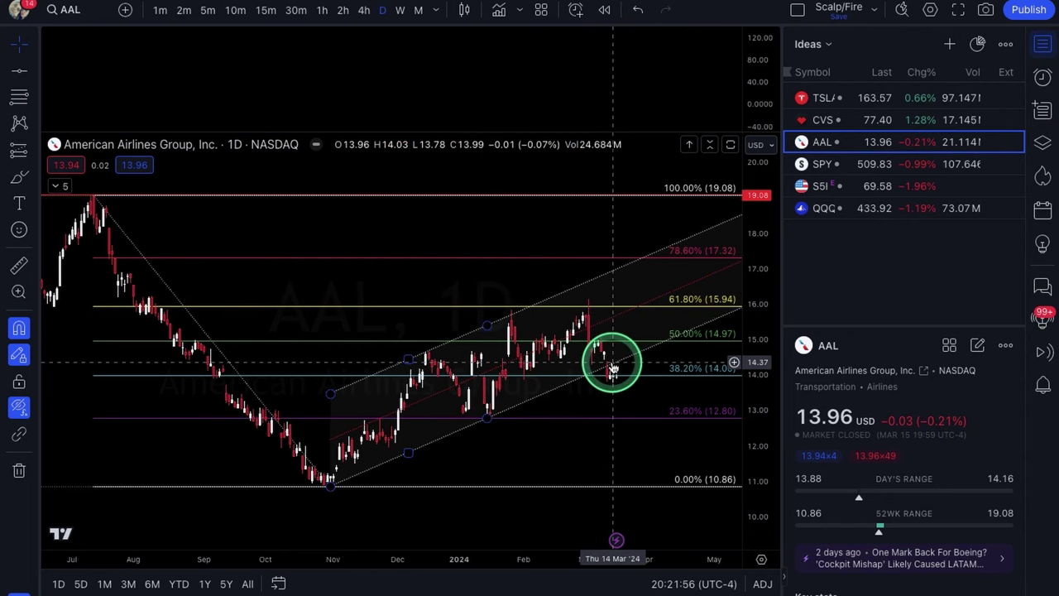
scroll(478, 449, up, 2)
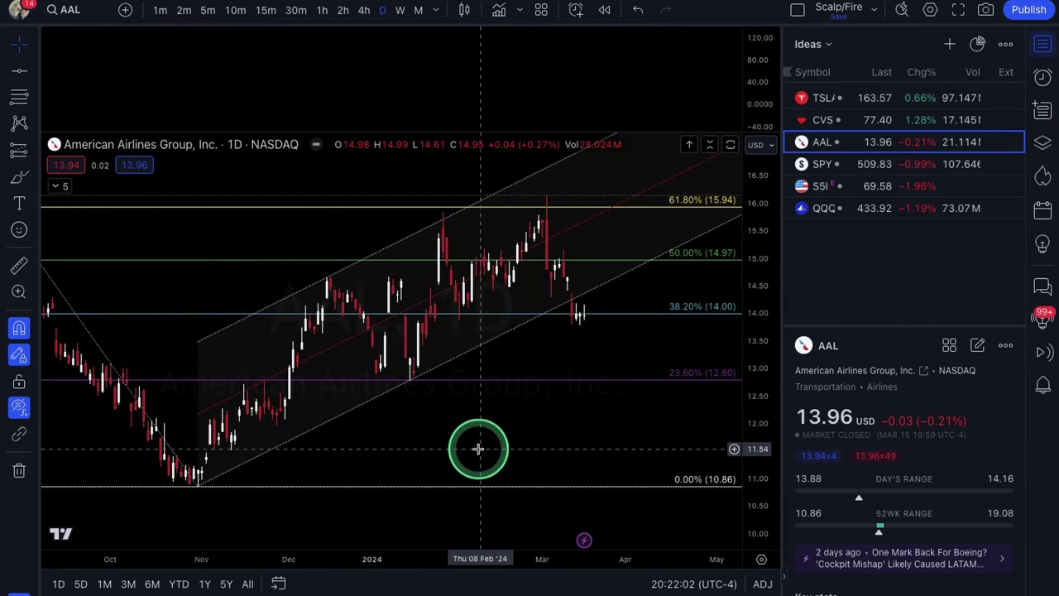
scroll(479, 449, down, 1)
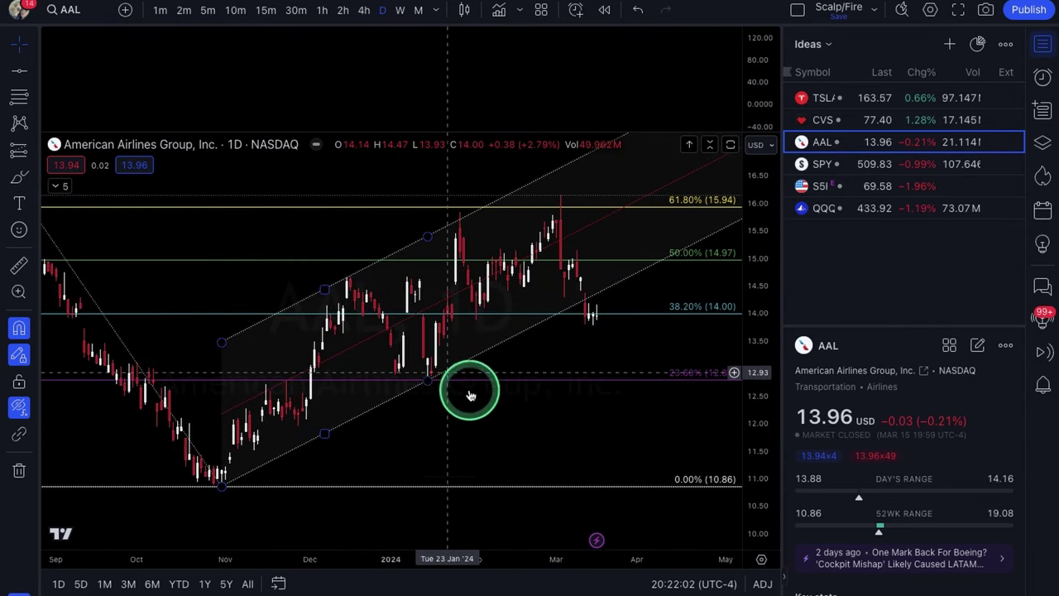
- Re-anchor the lower edge of AAL's ascending channel from the January low to the low of the 5 March 2024 candle
click(425, 379)
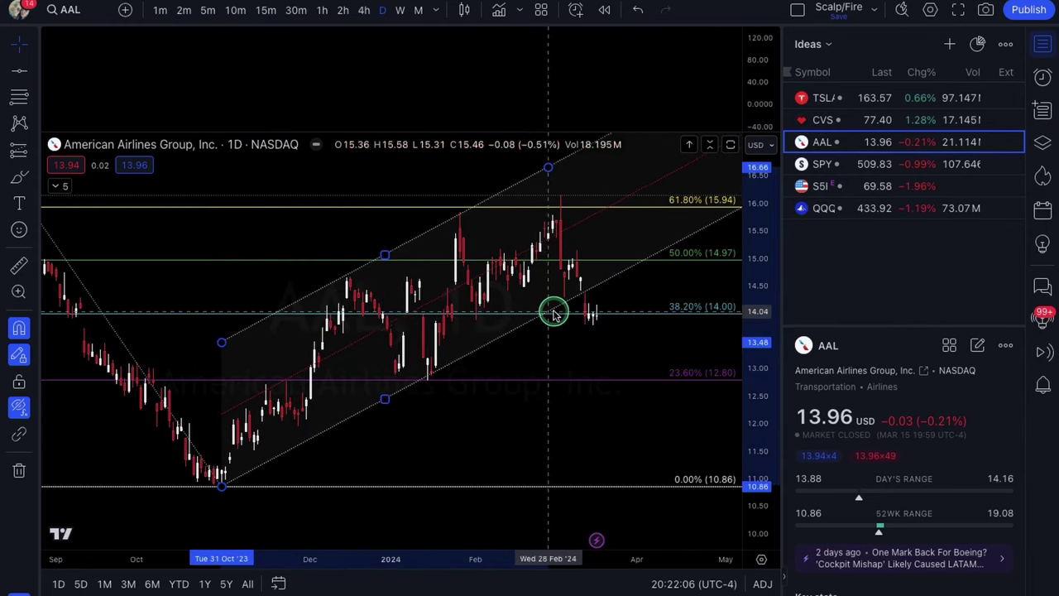
click(222, 486)
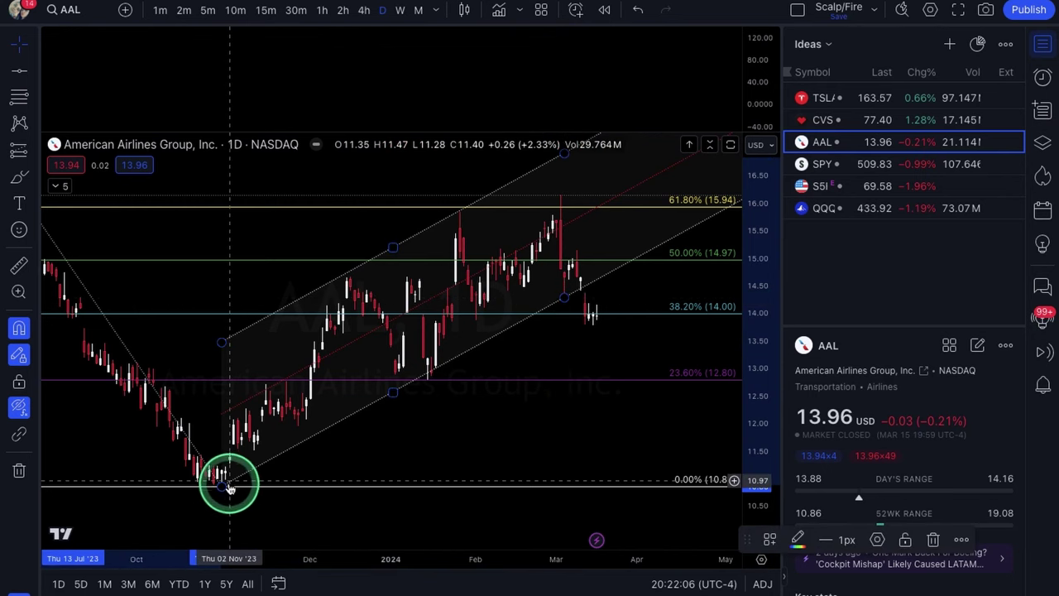
click(432, 370)
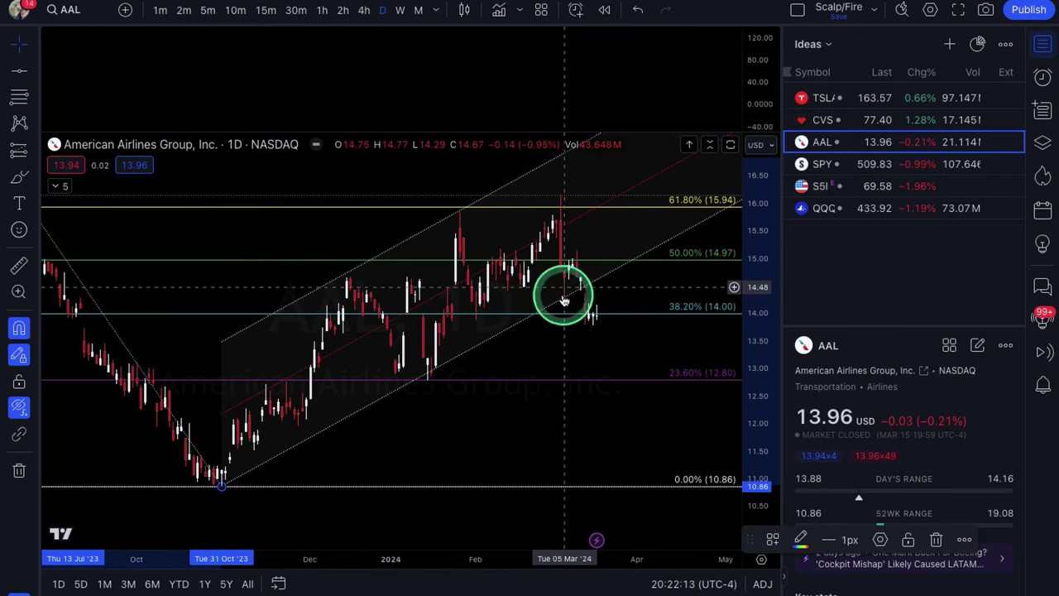
click(563, 337)
drag(563, 337, 565, 298)
click(558, 407)
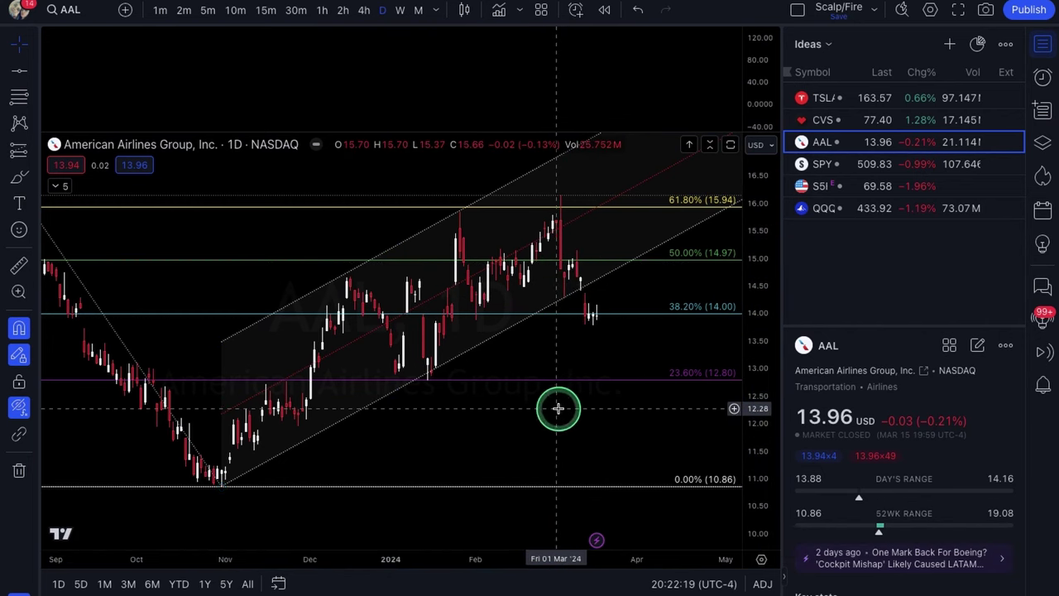
- Examine the latest AAL daily candles against the adjusted channel's lower edge and the 38.20% and 23.60% retracement levels
scroll(558, 407, up, 3)
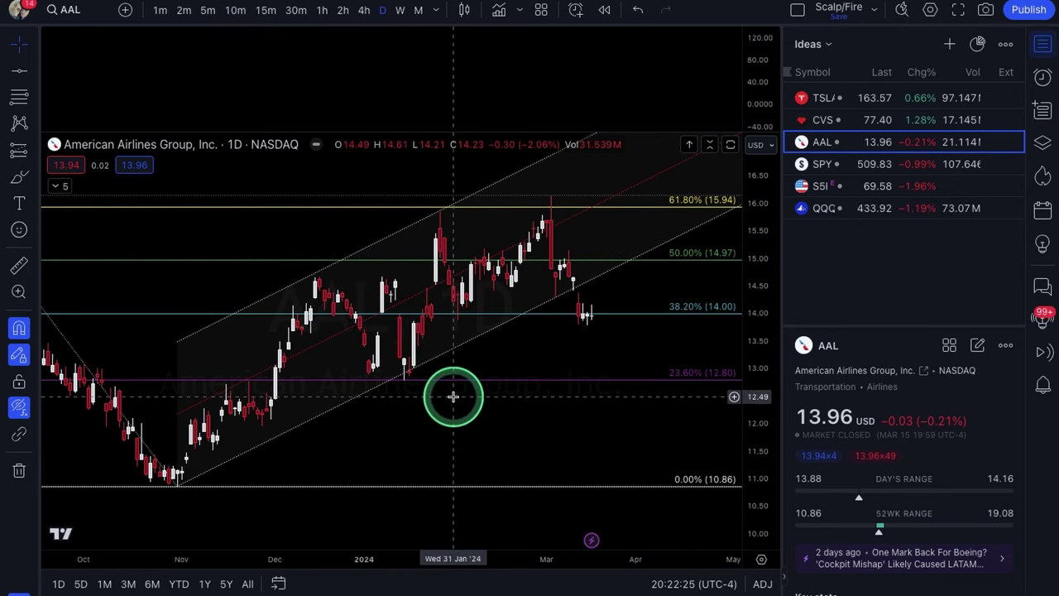
scroll(452, 397, down, 1)
scroll(553, 386, up, 1)
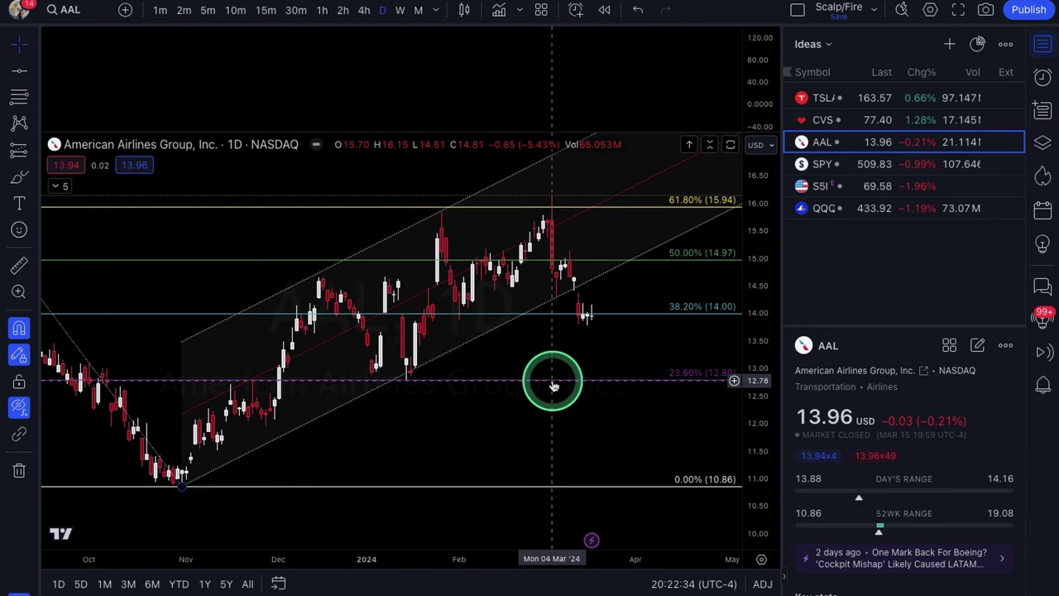
scroll(620, 350, up, 3)
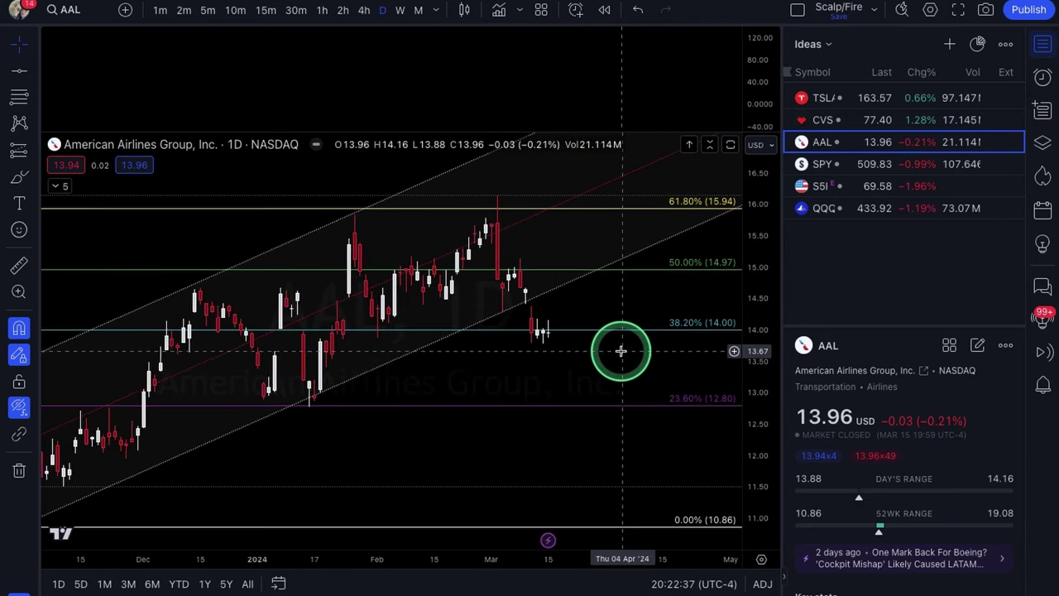
- Draw a freehand arrow from AAL's latest candles down to the 23.60% retracement and curling back up
scroll(621, 350, up, 3)
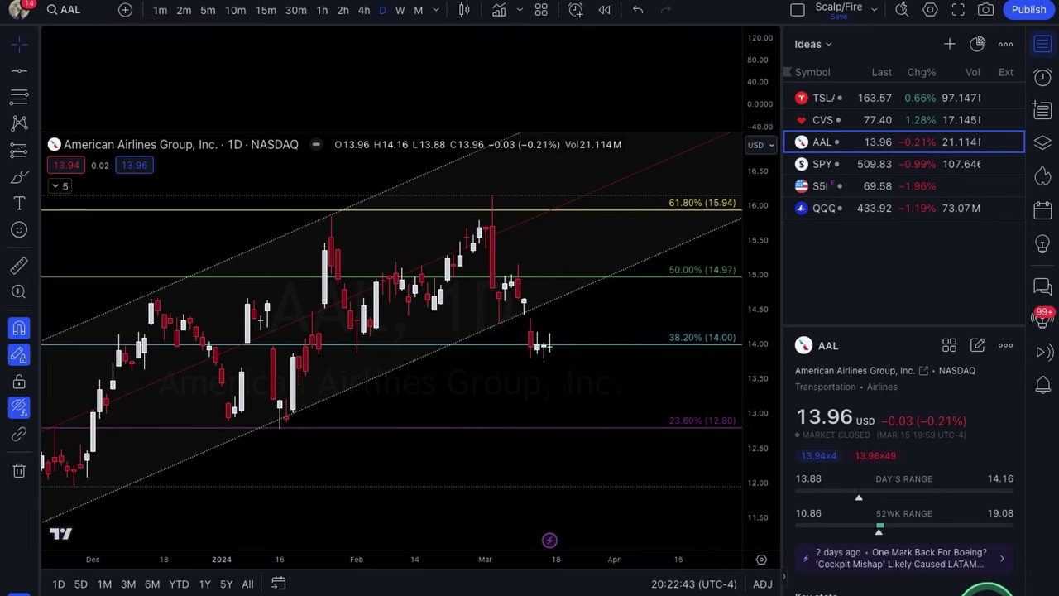
mouse_move(564, 351)
mouse_down()
mouse_move(575, 418)
mouse_move(600, 405)
mouse_up()
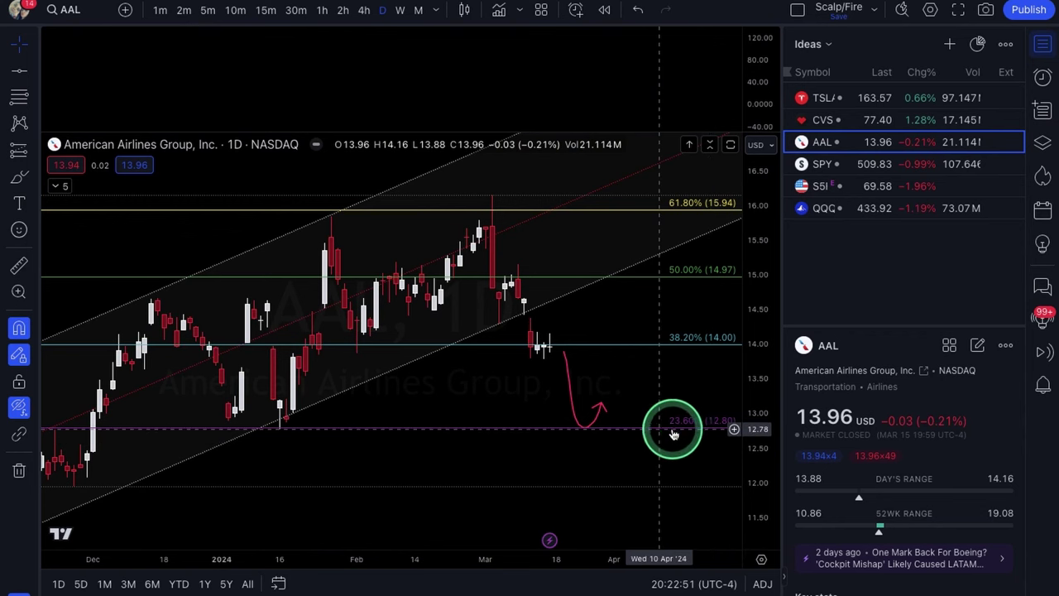
drag(674, 434, 667, 339)
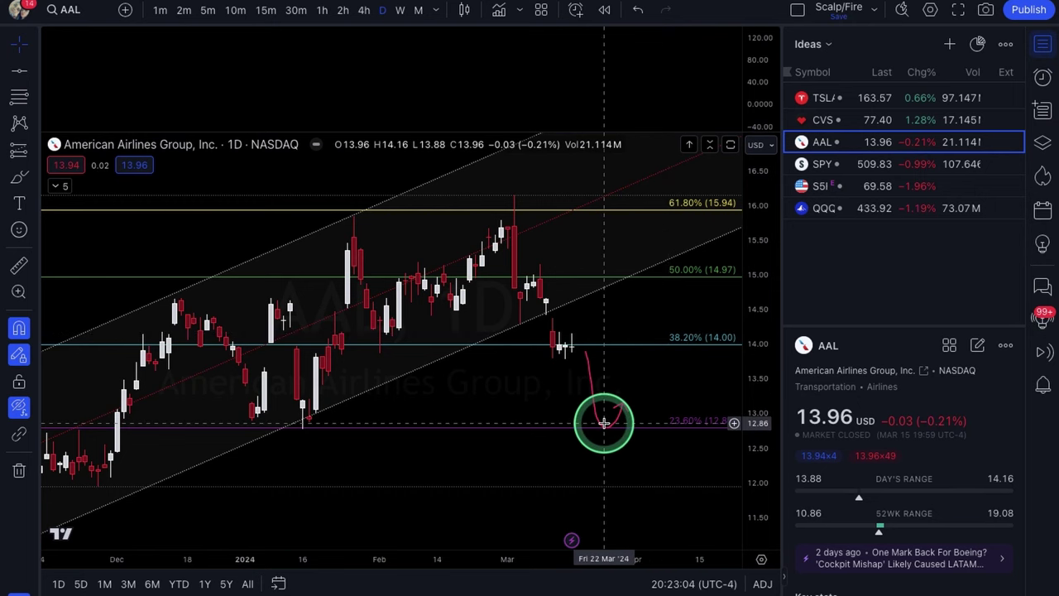
- Show the indicators and examine AAL's moving averages against the latest candles, the sketched path and the 2023 price history
scroll(604, 423, down, 3)
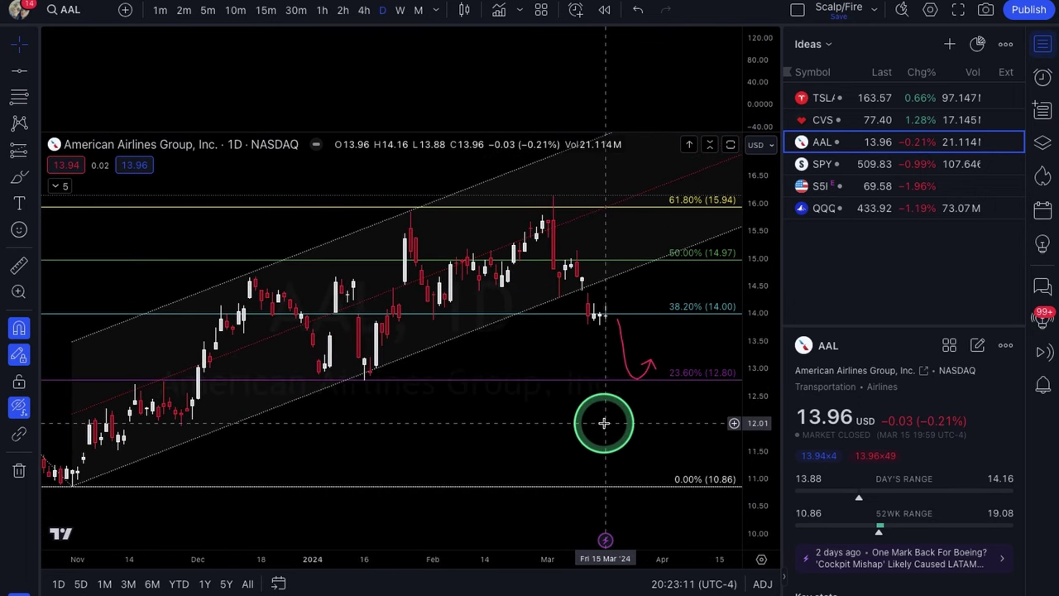
scroll(602, 422, up, 1)
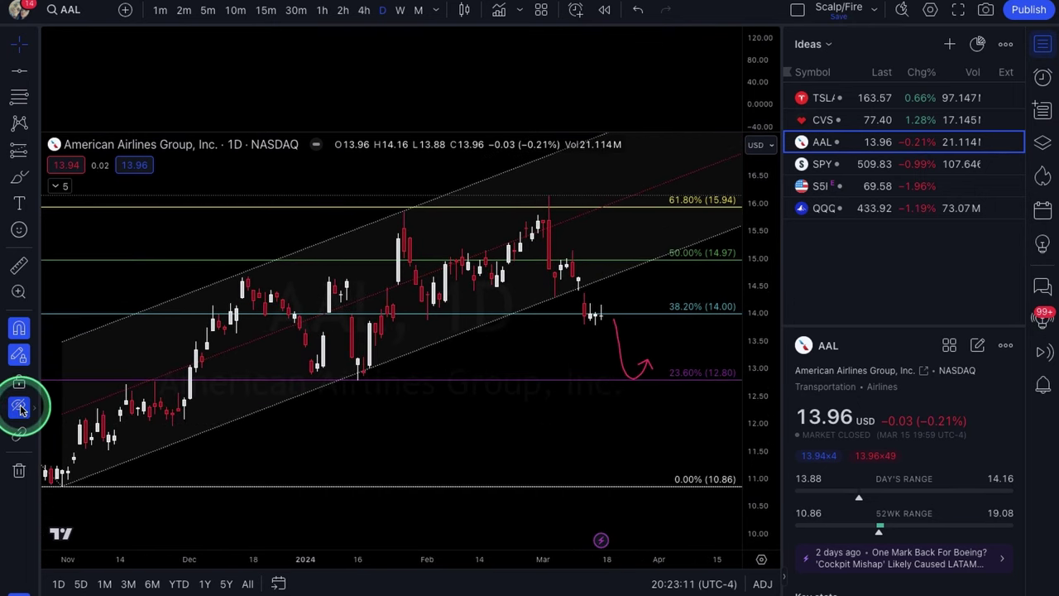
click(20, 407)
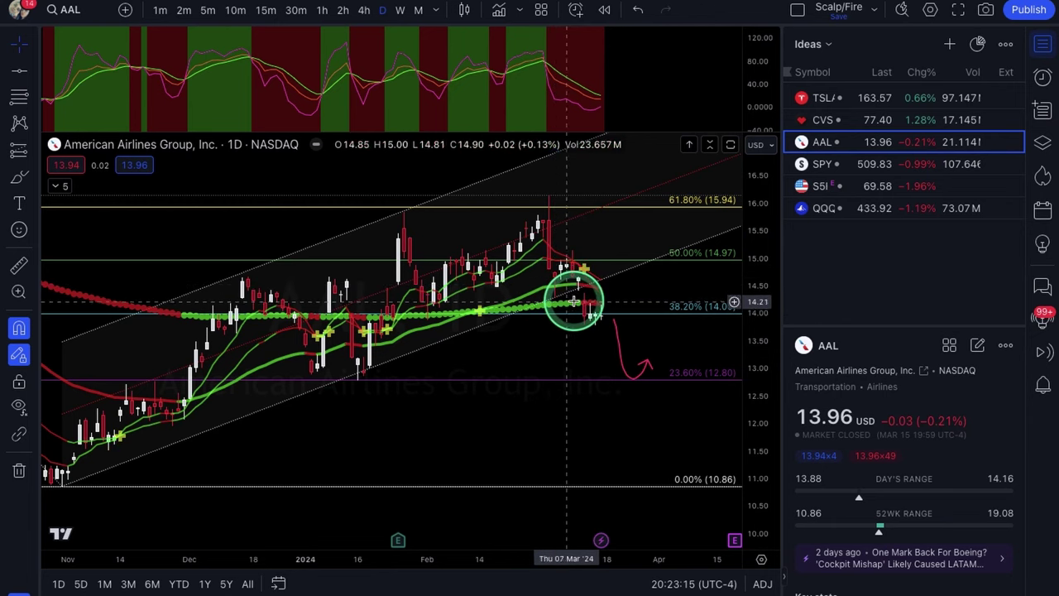
scroll(645, 382, up, 1)
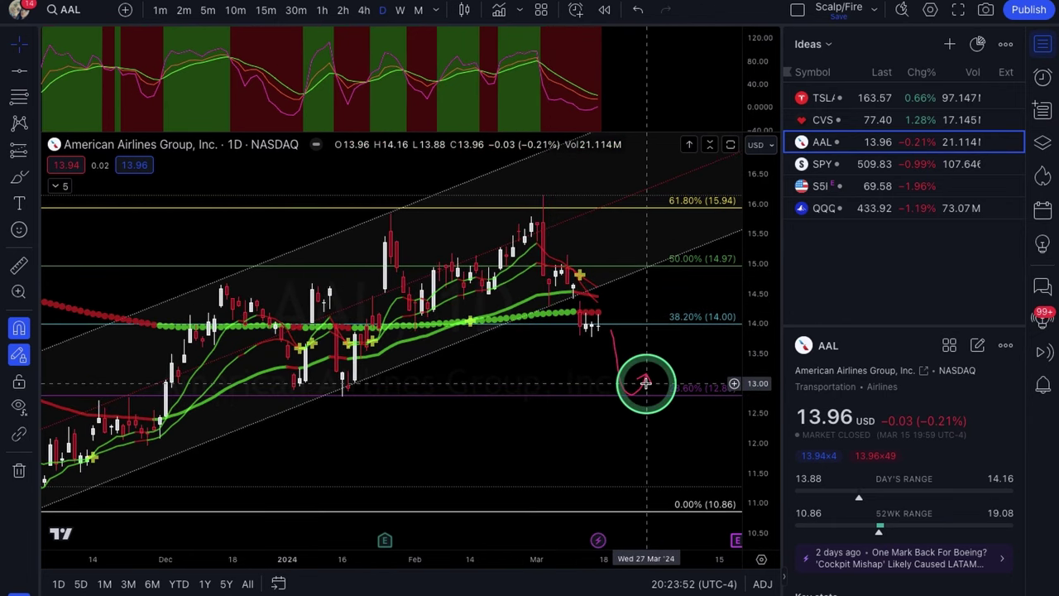
scroll(645, 383, up, 1)
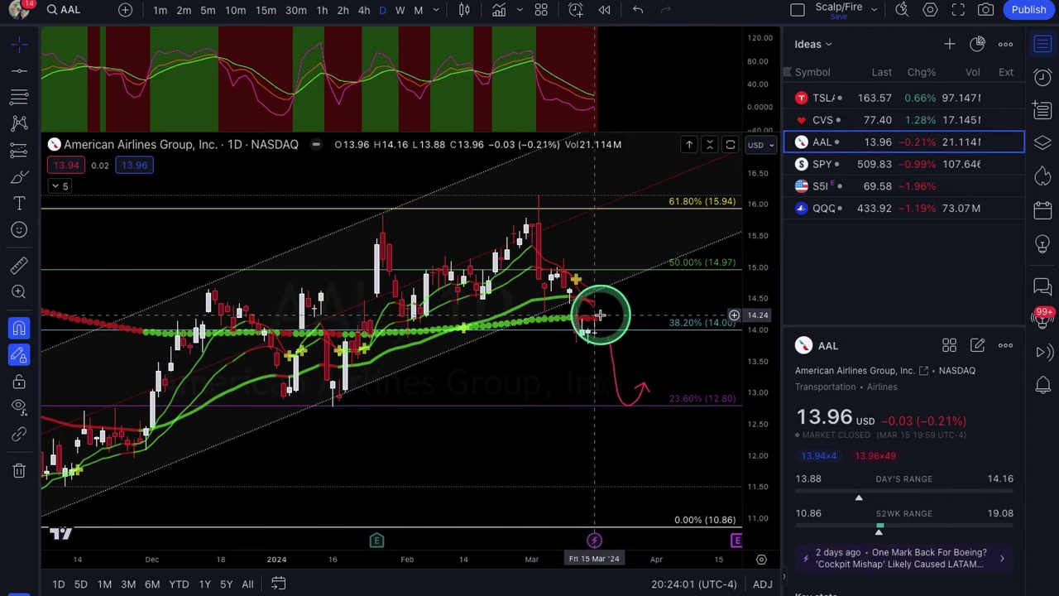
scroll(605, 315, left, 10)
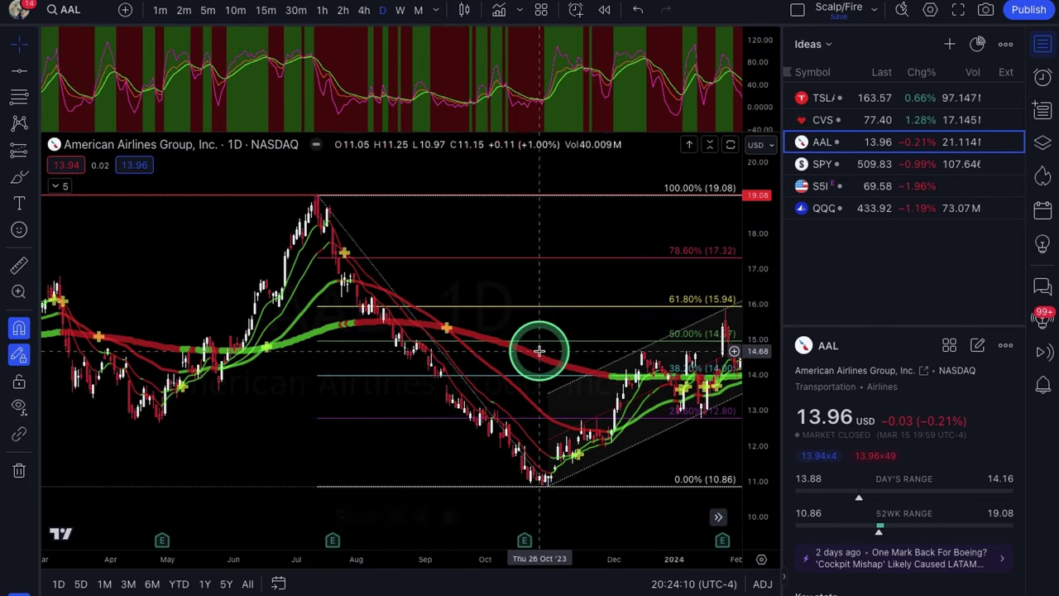
scroll(541, 351, right, 5)
scroll(540, 351, up, 5)
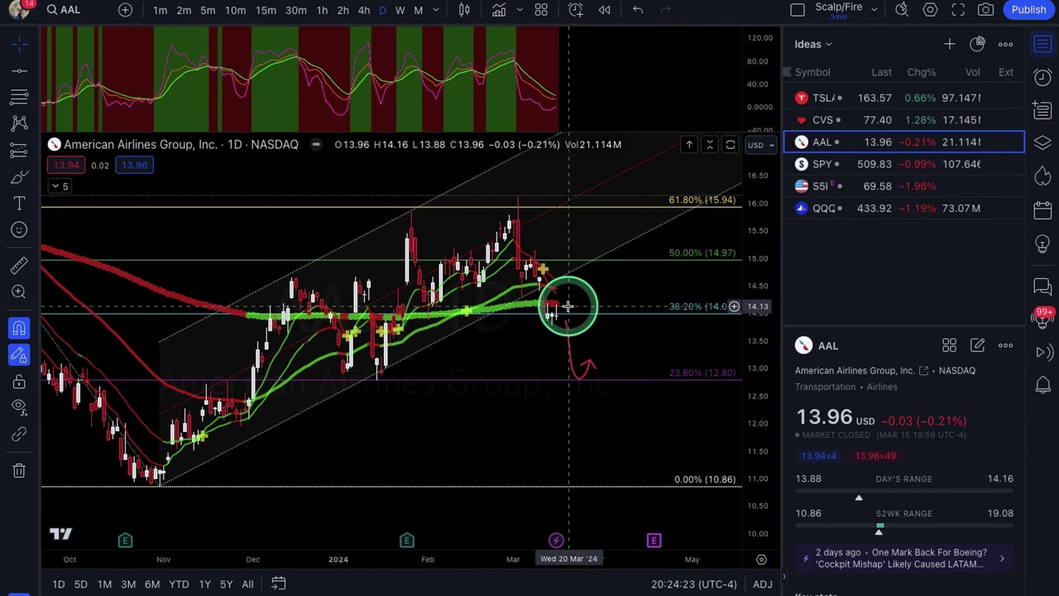
- Hide the indicators and draw a second freehand arrow from AAL's latest candles up past the 50.00% retracement
key(ctrl+alt+h)
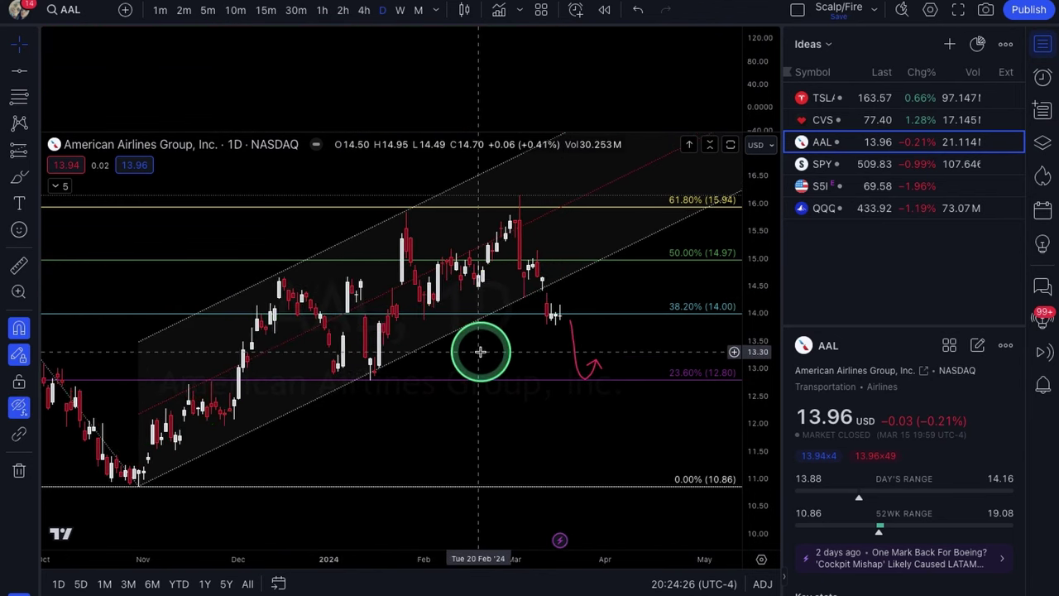
scroll(480, 350, up, 1)
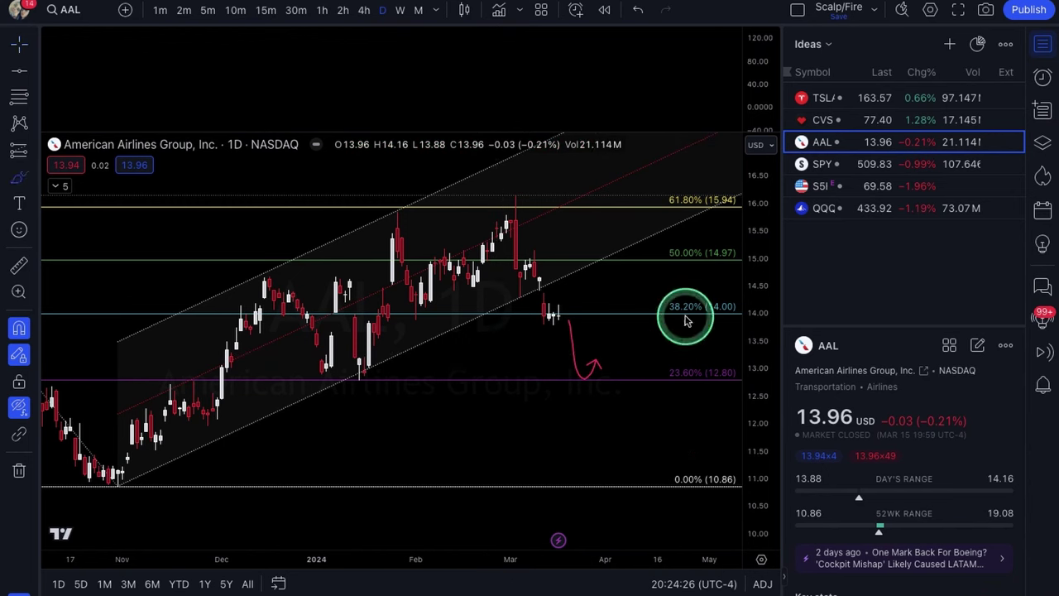
drag(570, 304, 587, 239)
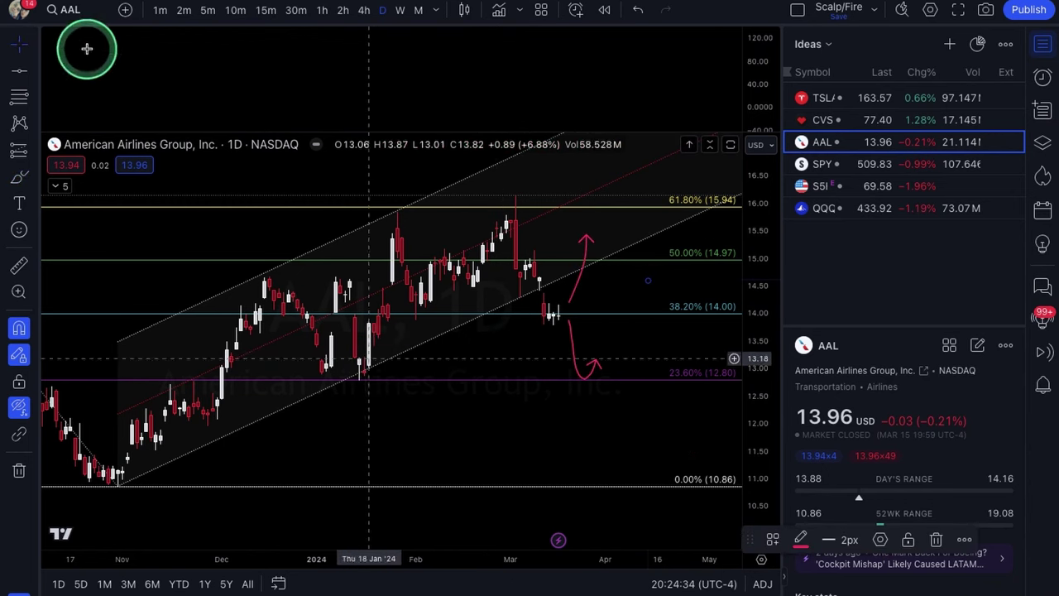
- Place a horizontal line at 14.29 through the low of AAL's 5 March 2024 candle
click(449, 333)
click(517, 307)
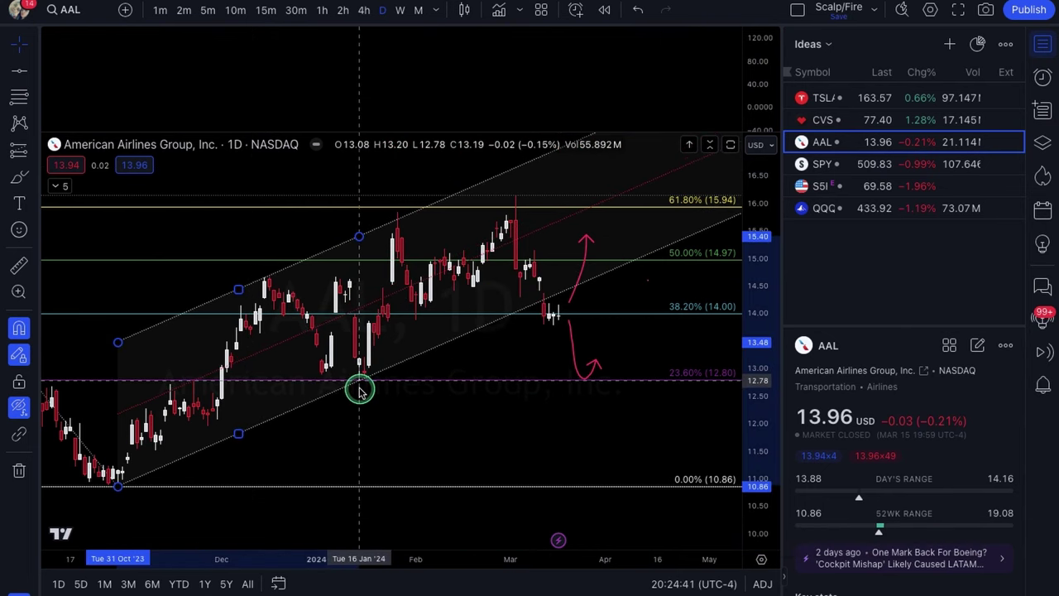
click(558, 311)
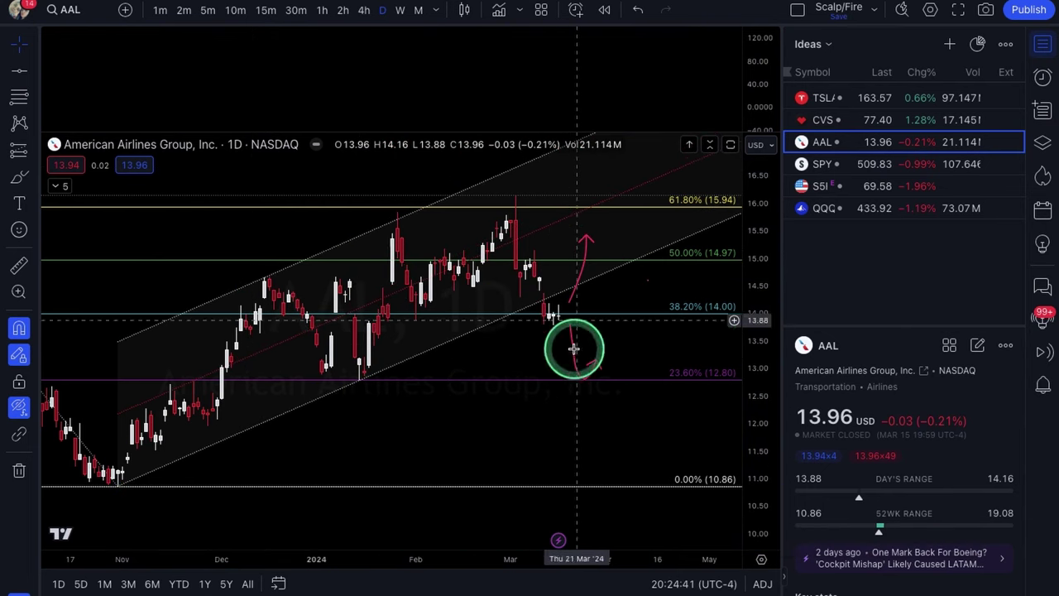
click(521, 298)
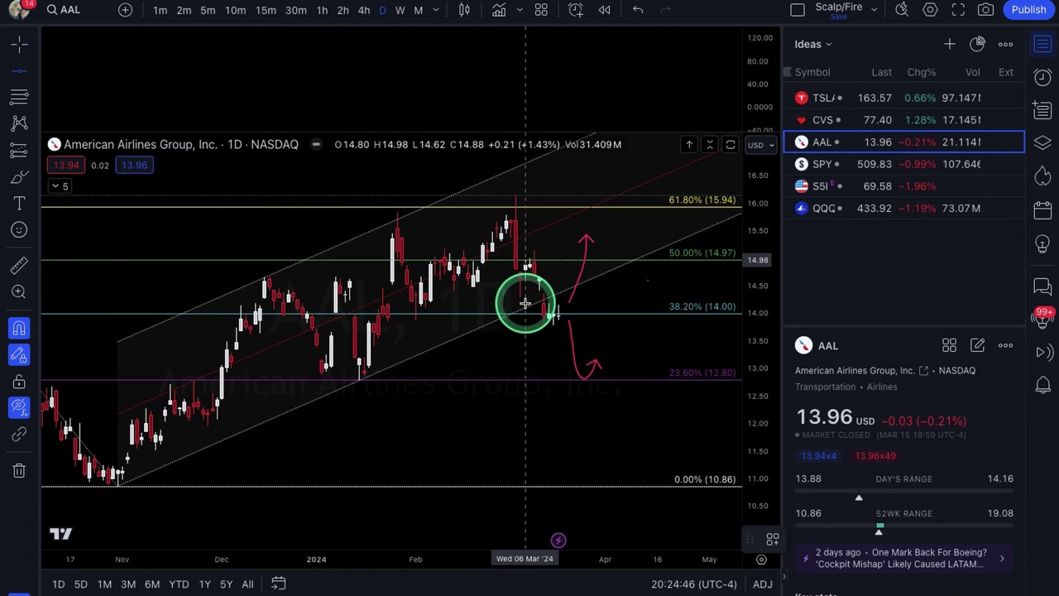
click(529, 367)
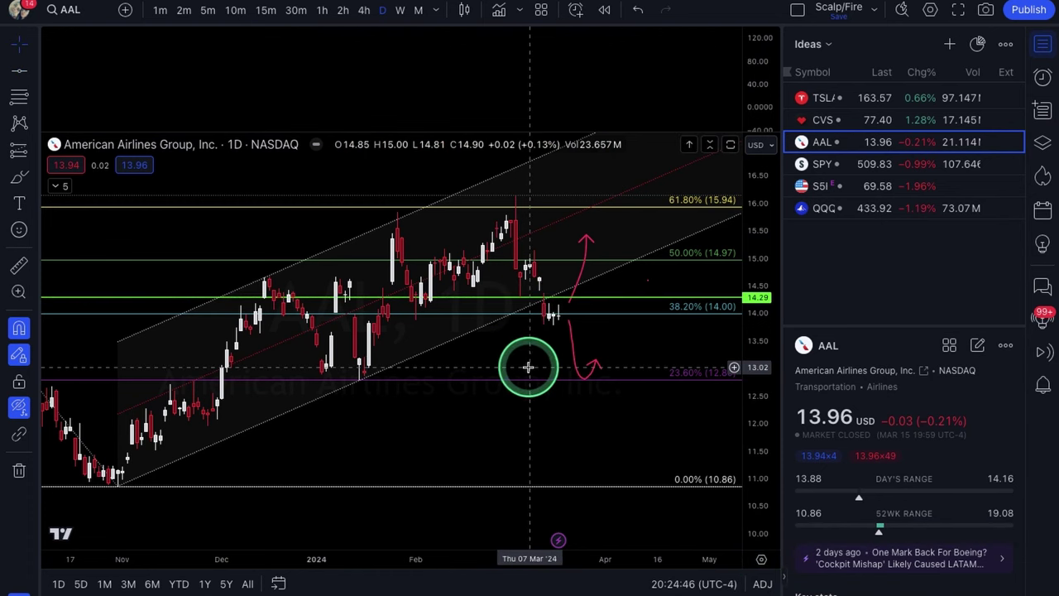
click(577, 299)
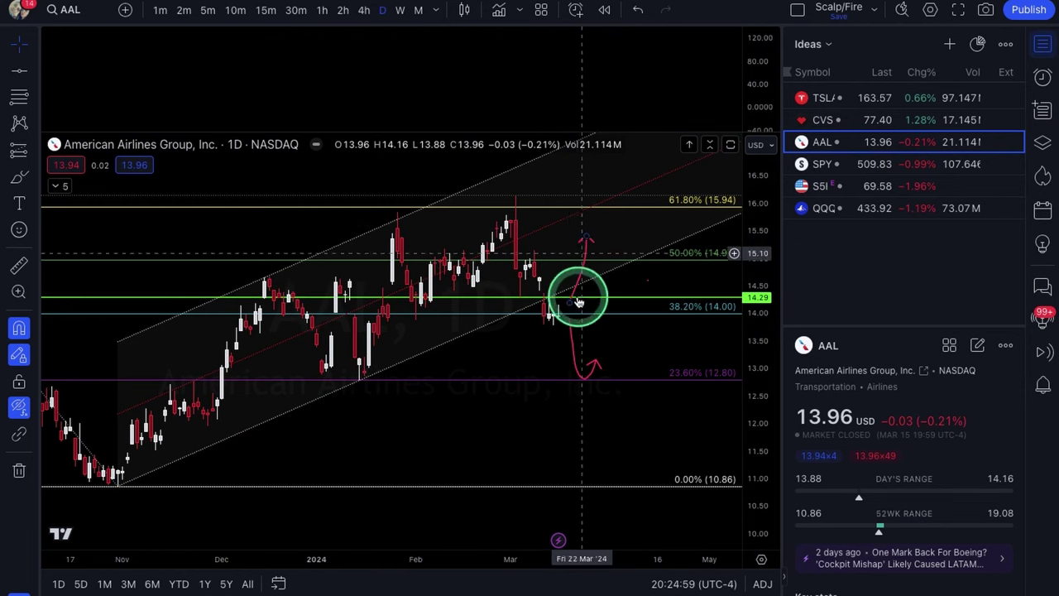
- Show the indicators and hide the drawings on the AAL chart
click(79, 429)
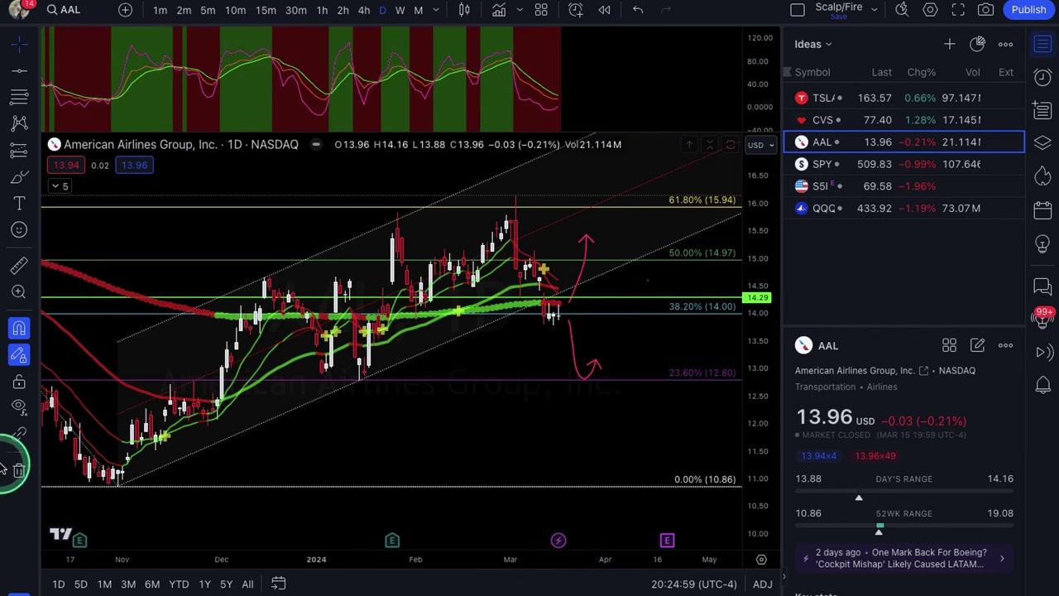
click(34, 391)
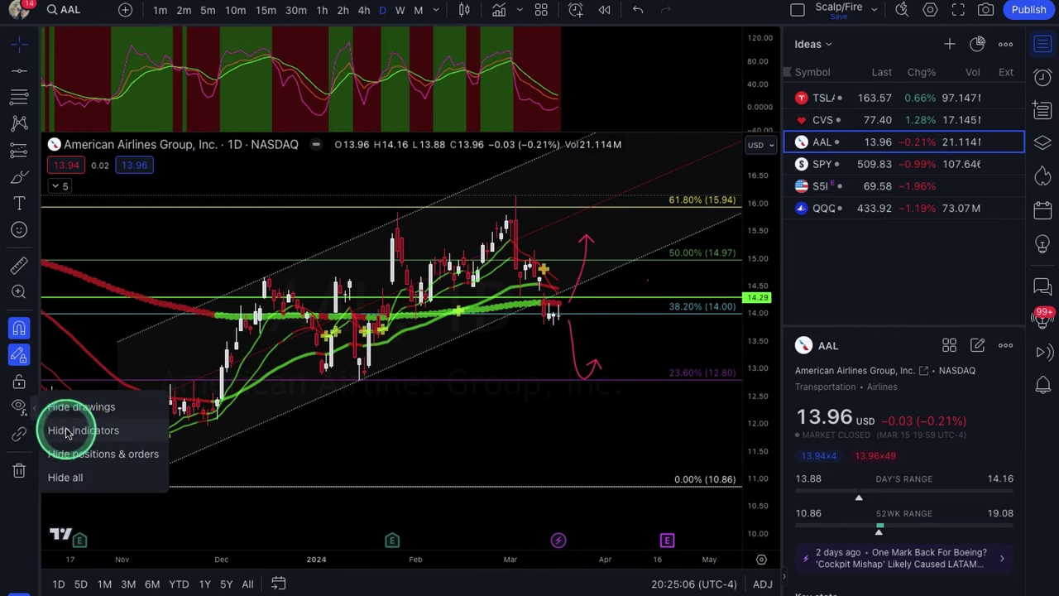
click(78, 408)
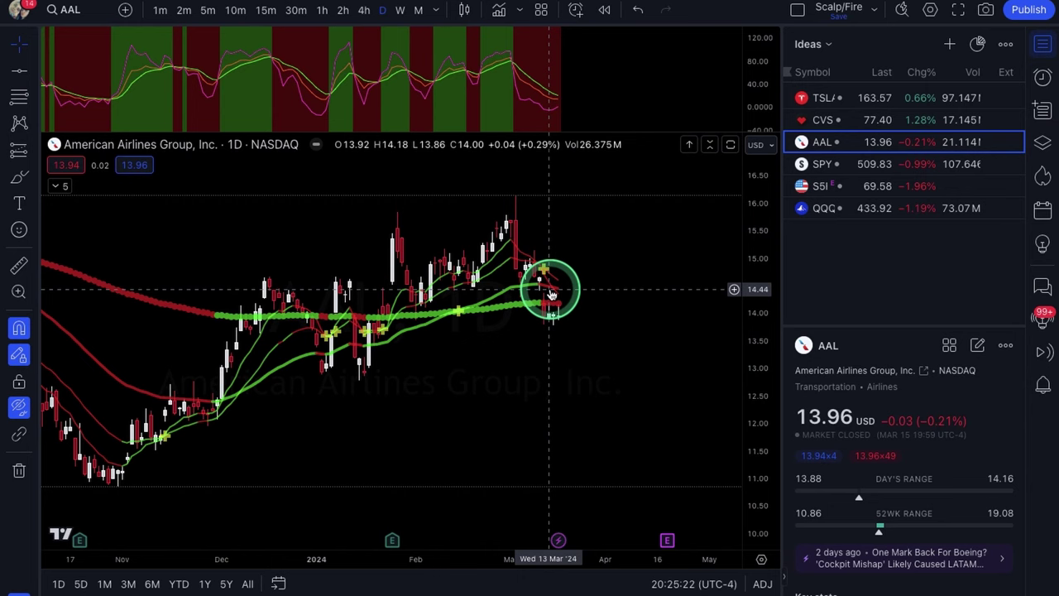
- Switch the chart to SPY with its drawings shown and draw an upward arrow from the latest candle to the lower blue trendline
key(Down)
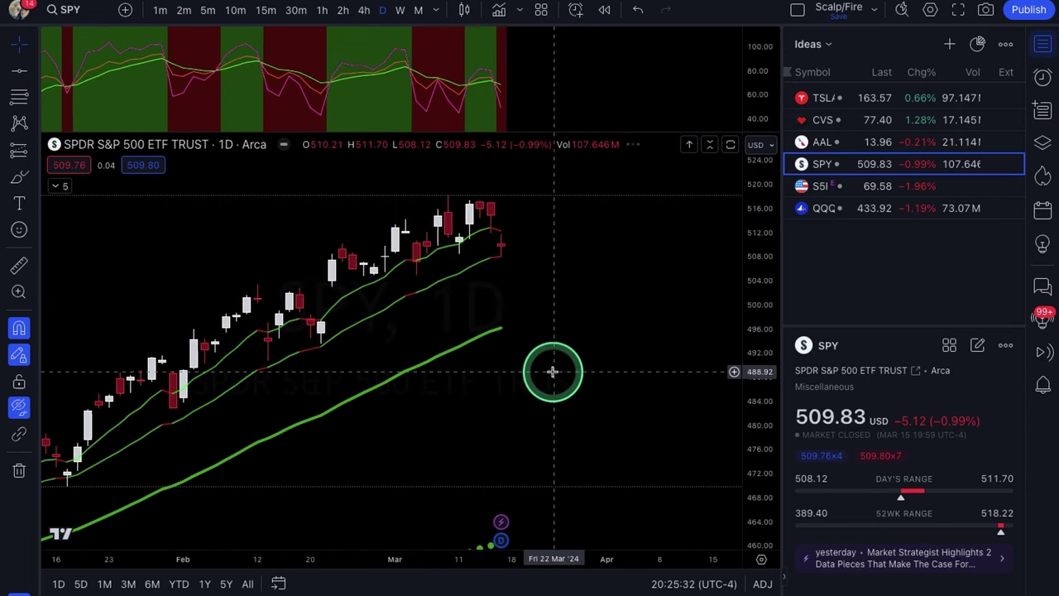
scroll(553, 372, up, 4)
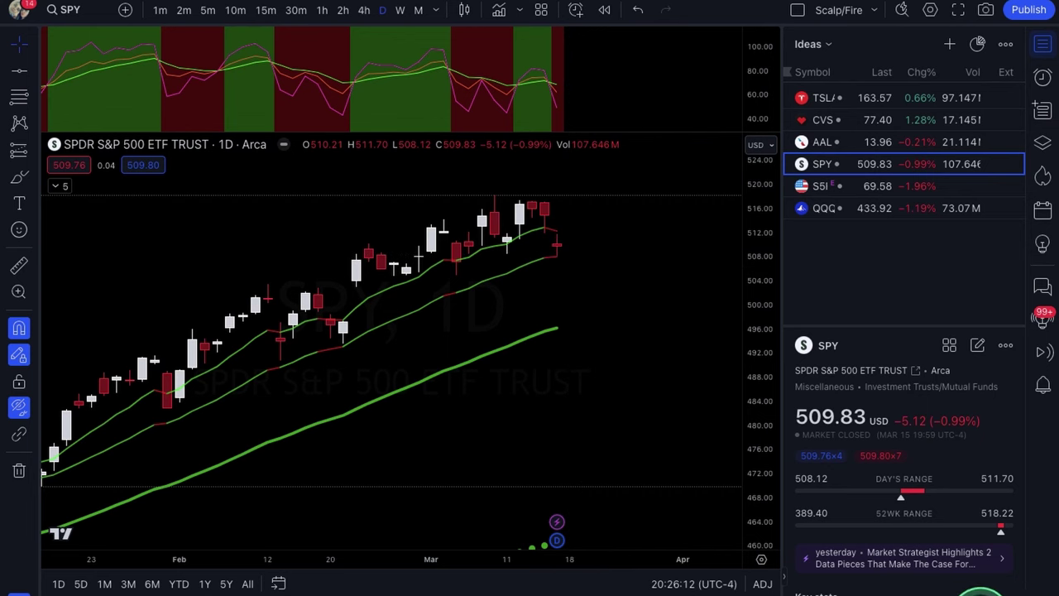
key(ctrl+alt+h)
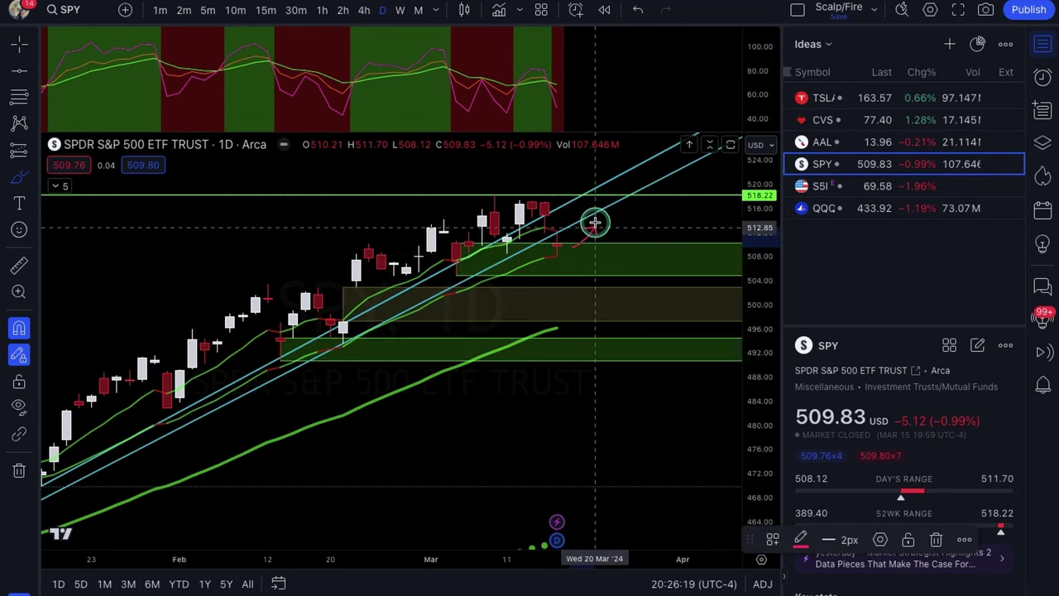
key(Escape)
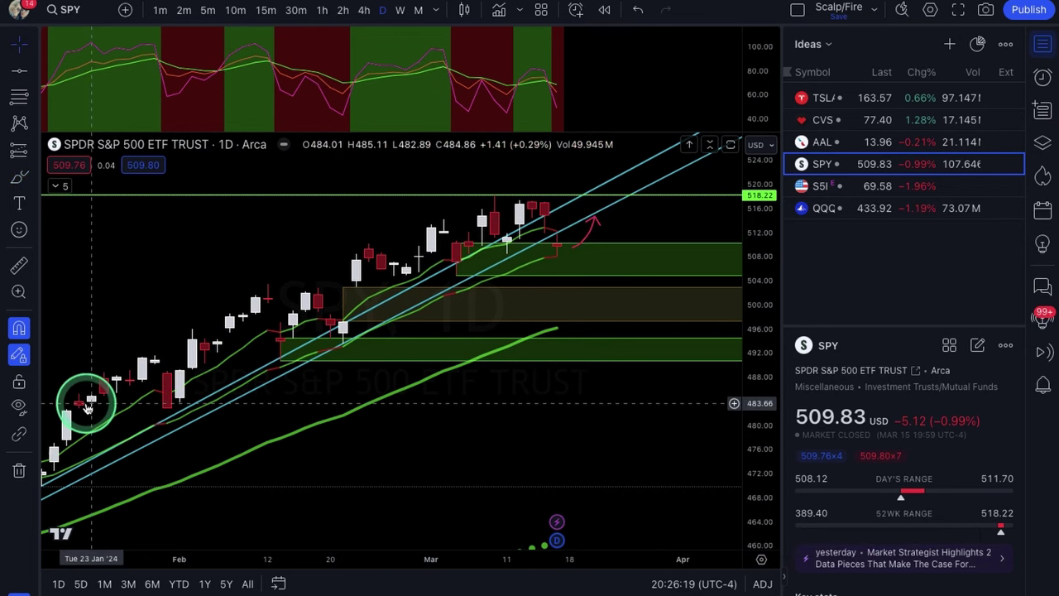
- Place a horizontal line at 503.02 along the upper edge of SPY's middle zone and show it with the other drawings
click(46, 418)
click(83, 408)
drag(497, 323, 485, 284)
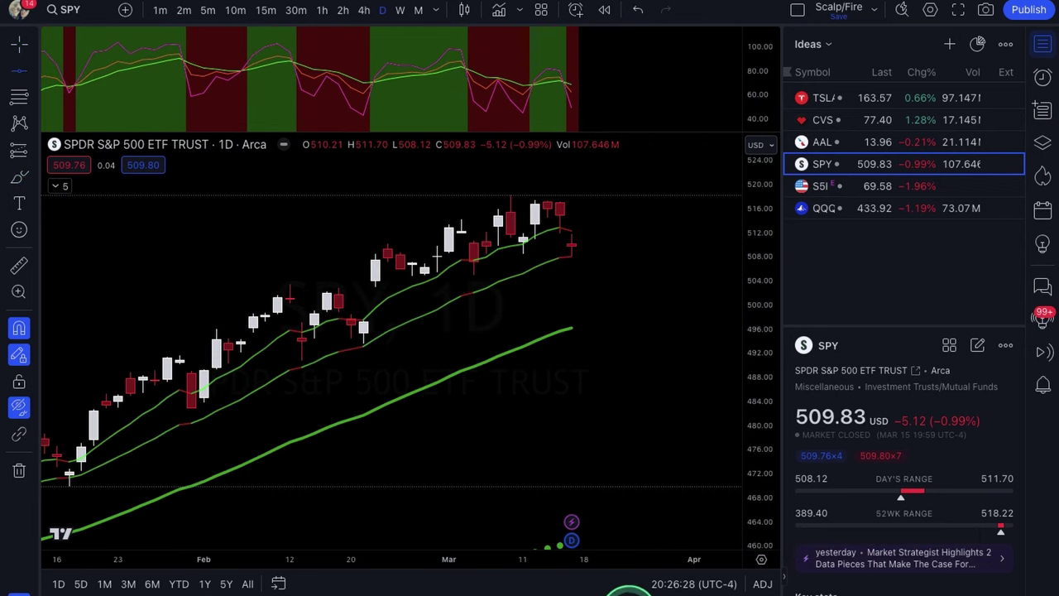
key(ctrl+alt+h)
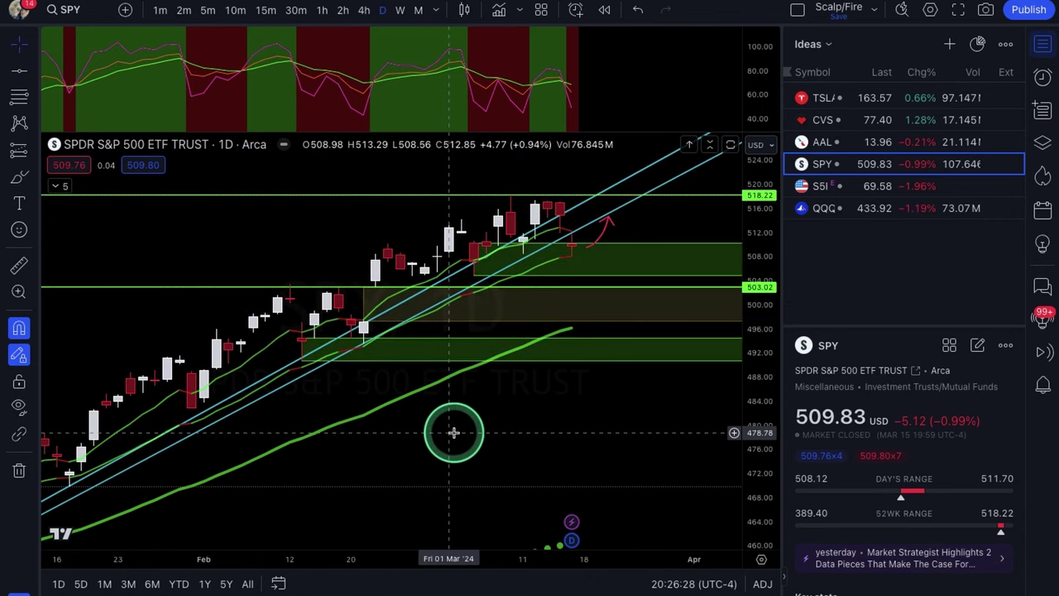
- Hide the indicators and remove all drawings from the SPY chart
key(ctrl+alt+i)
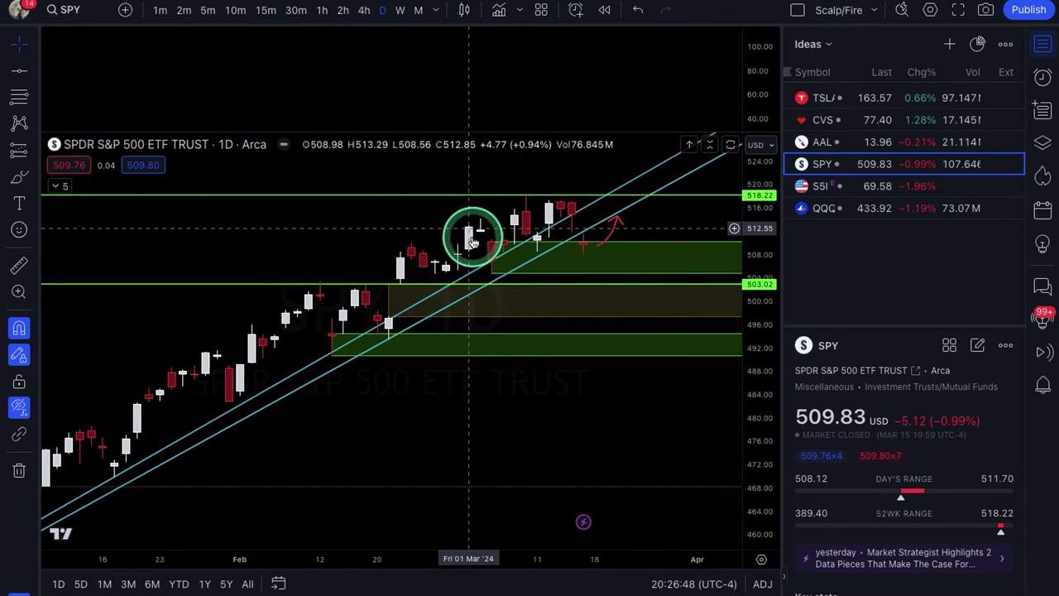
scroll(545, 265, up, 2)
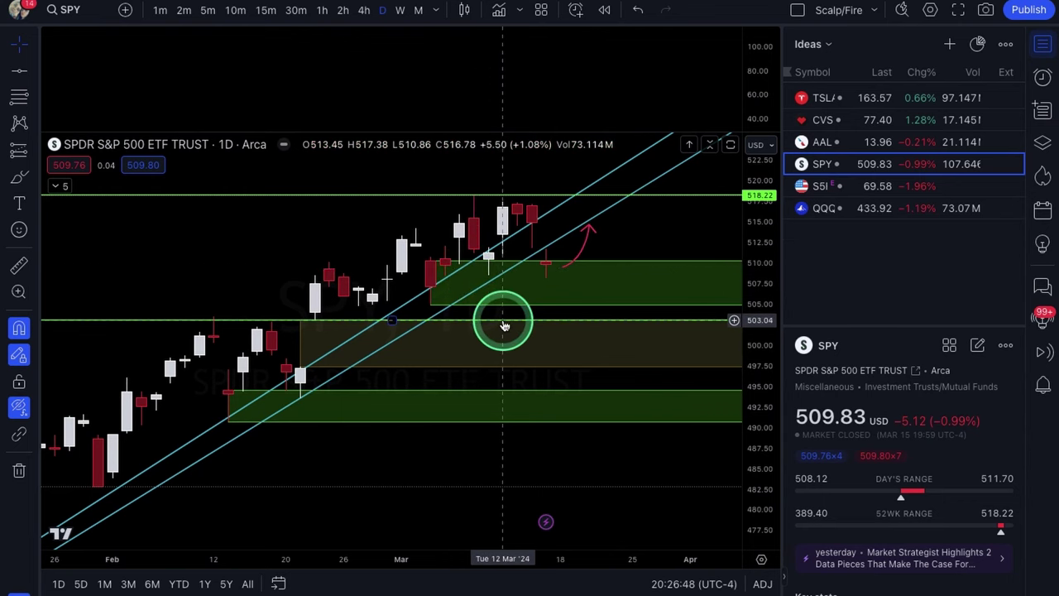
scroll(503, 323, down, 4)
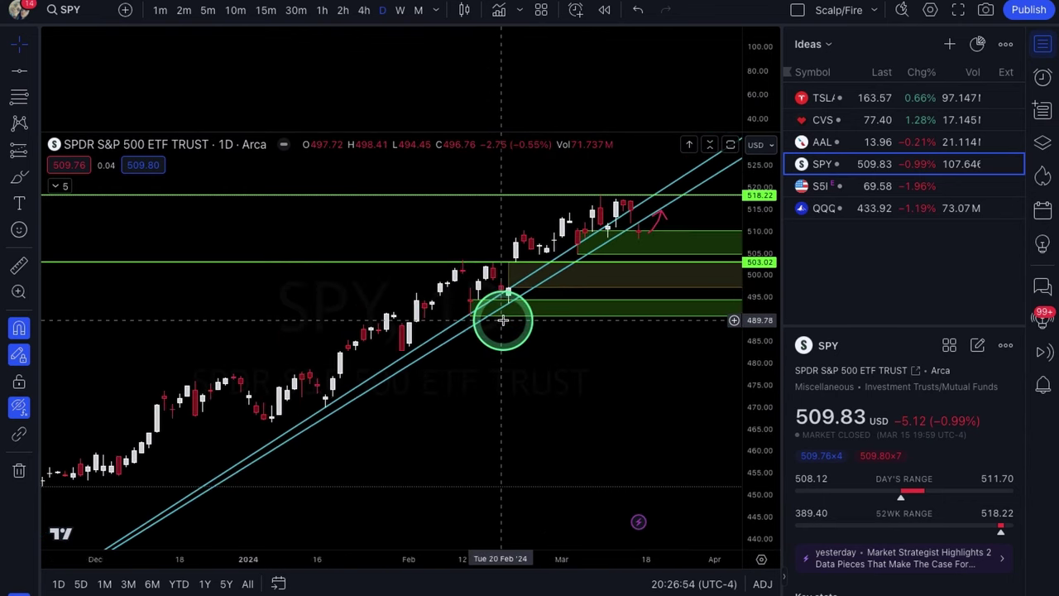
scroll(503, 321, down, 4)
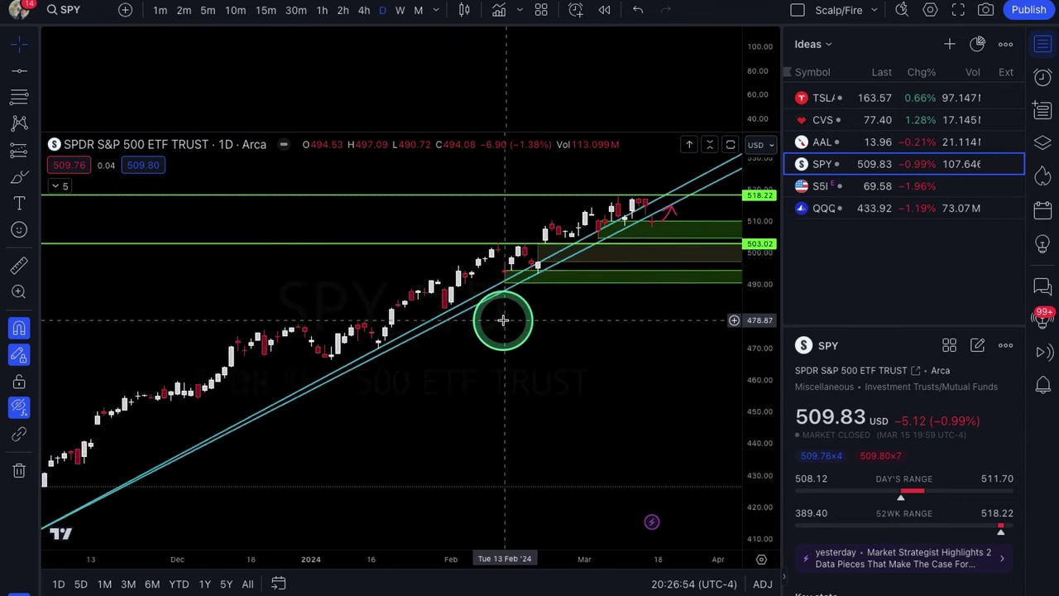
click(19, 469)
click(78, 471)
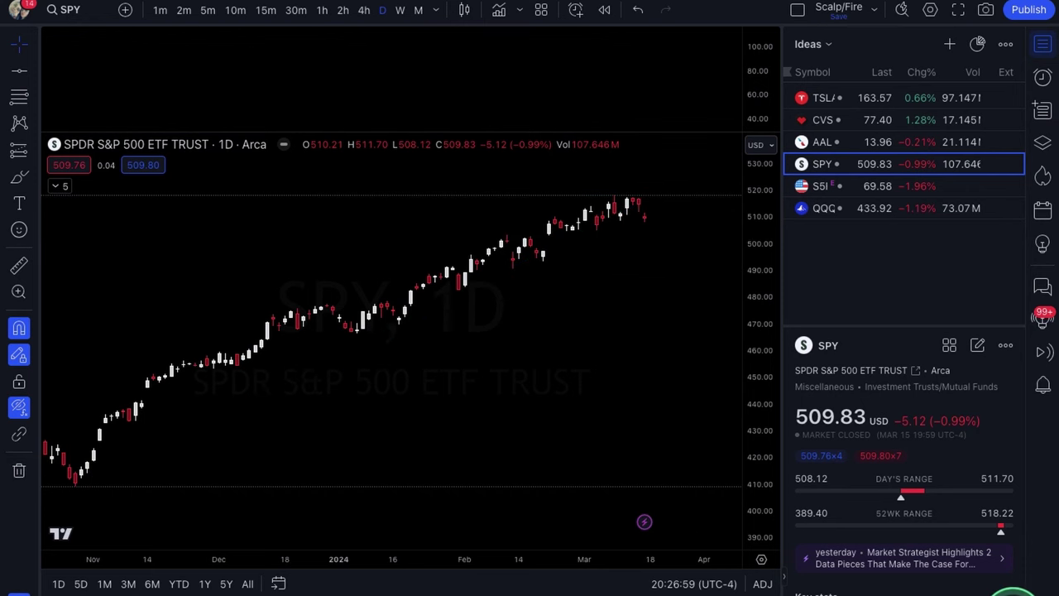
- Draw two trendlines from SPY's 27 October 2023 low, one through the mid-January 2024 low and one through the February 2024 low
key(alt+t)
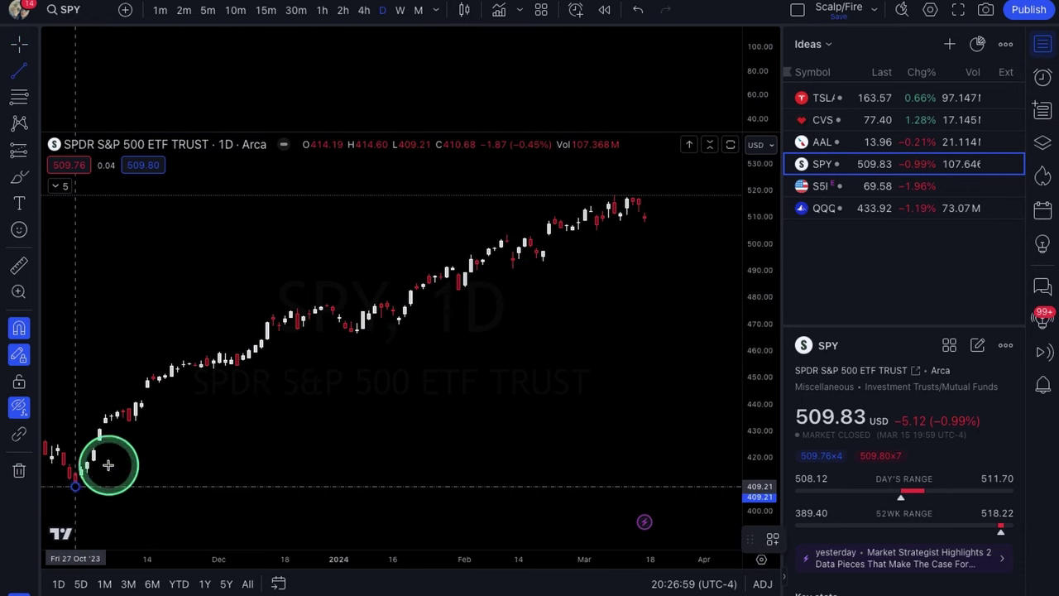
drag(107, 465, 400, 338)
click(400, 338)
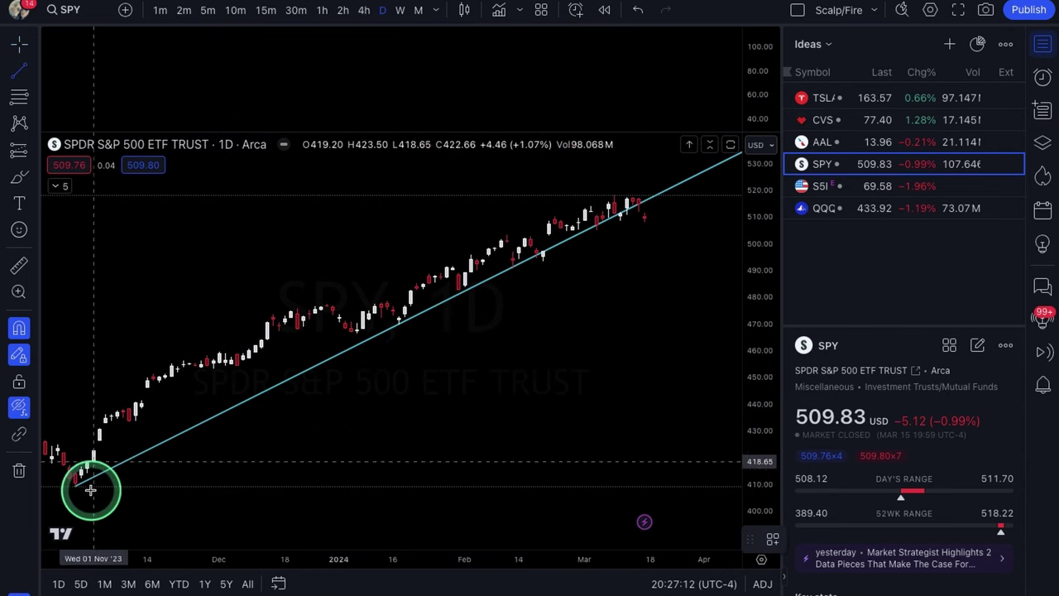
mouse_move(74, 495)
mouse_down()
mouse_move(454, 291)
mouse_move(545, 286)
mouse_up()
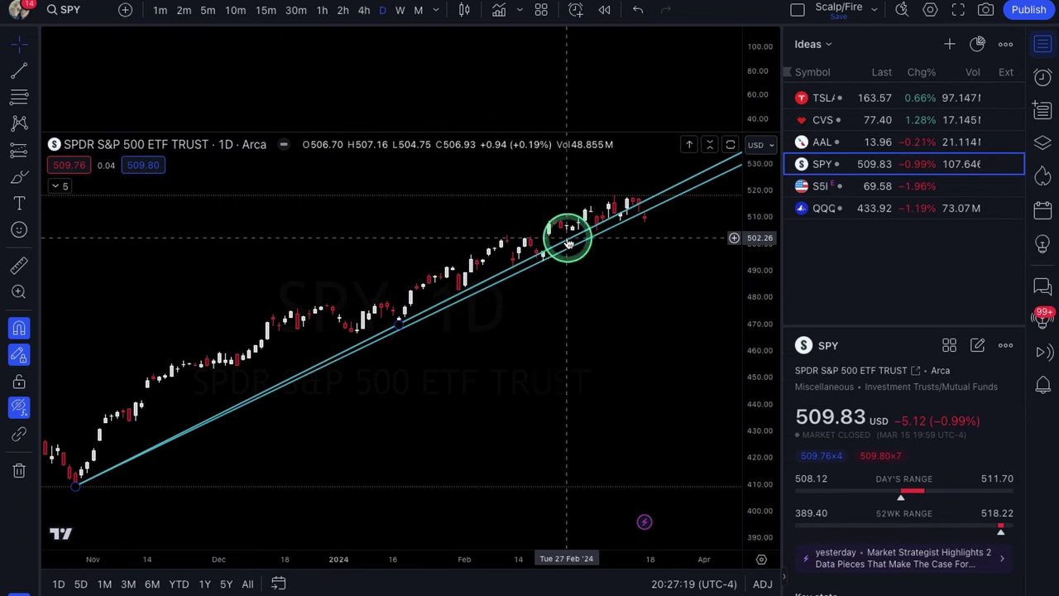
- Try removing SPY's trendline through the mid-January 2024 low and undo the removal
key(Delete)
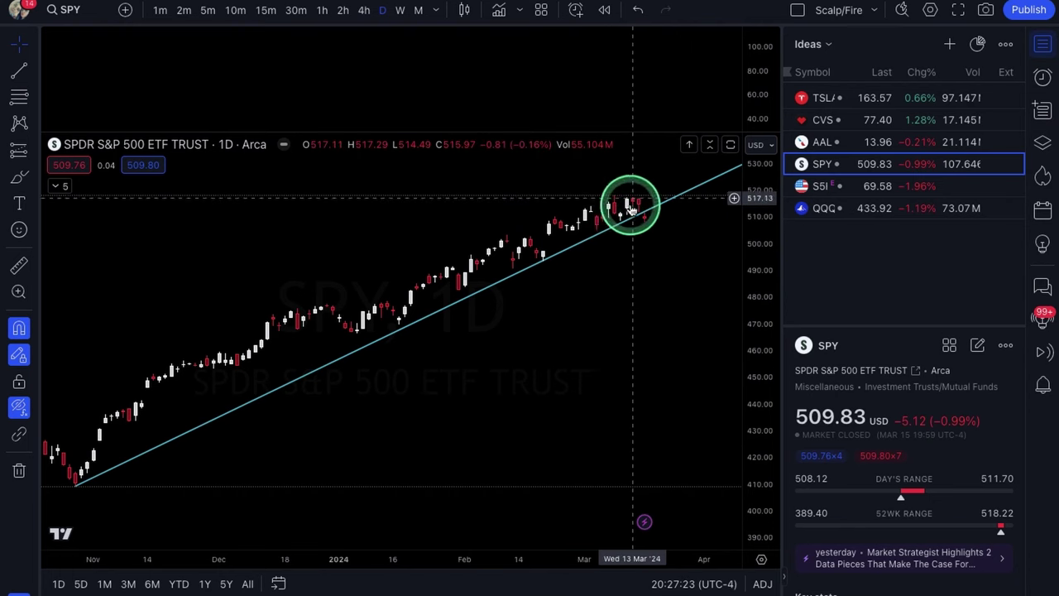
scroll(572, 373, down, 1)
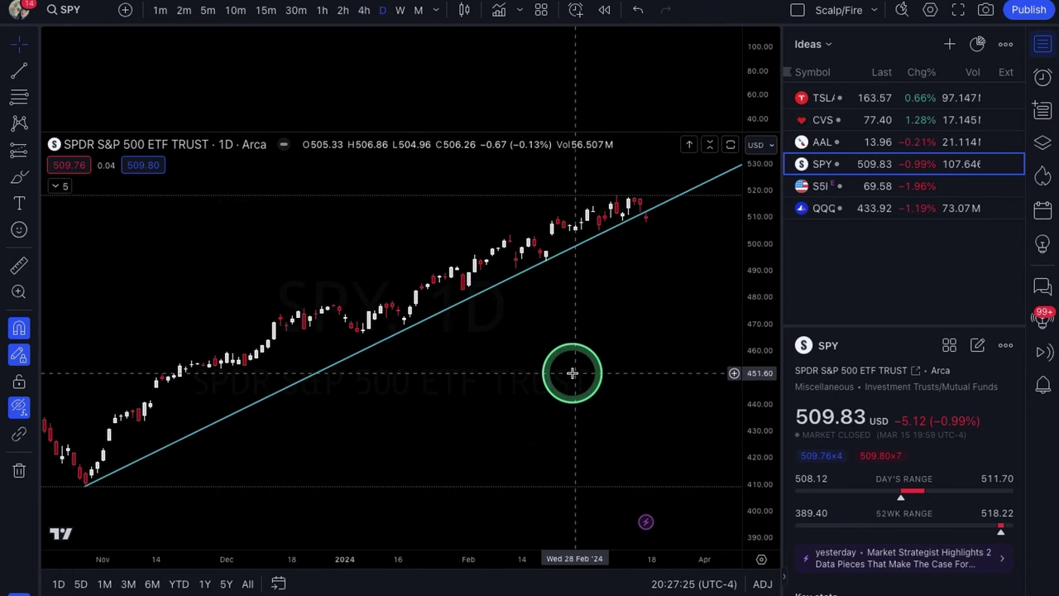
click(638, 10)
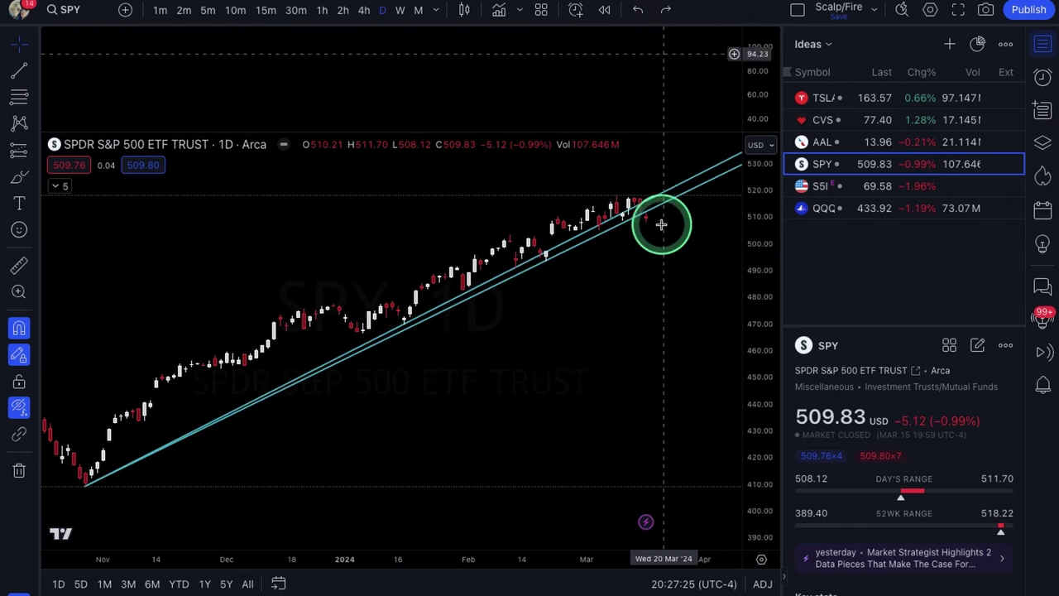
- Check SPY's latest candles against the moving averages with drawings hidden, and switch back to drawings only
scroll(663, 284, up, 1)
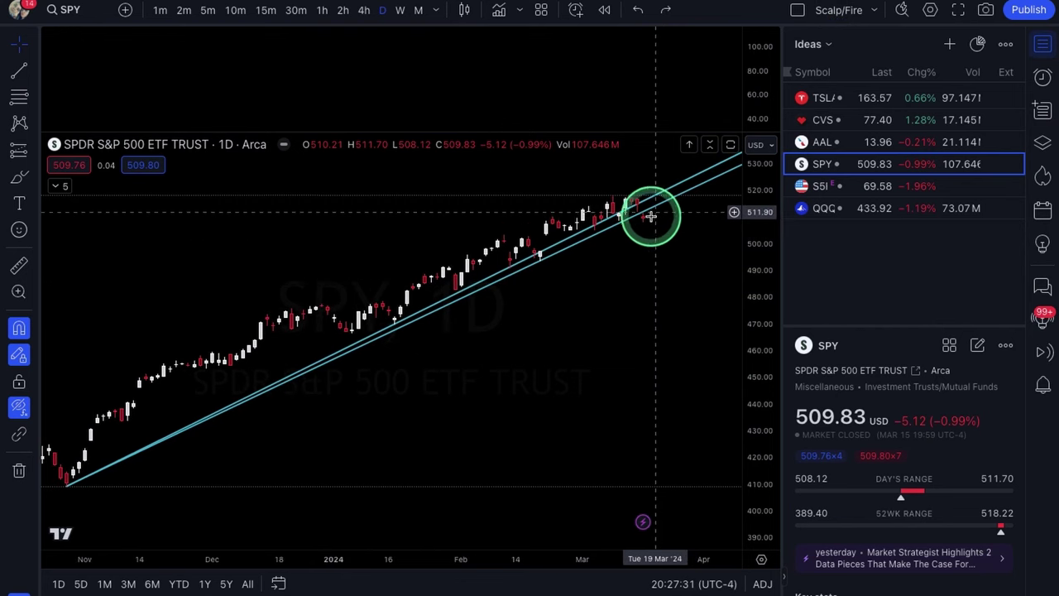
scroll(657, 245, up, 2)
scroll(657, 245, up, 1)
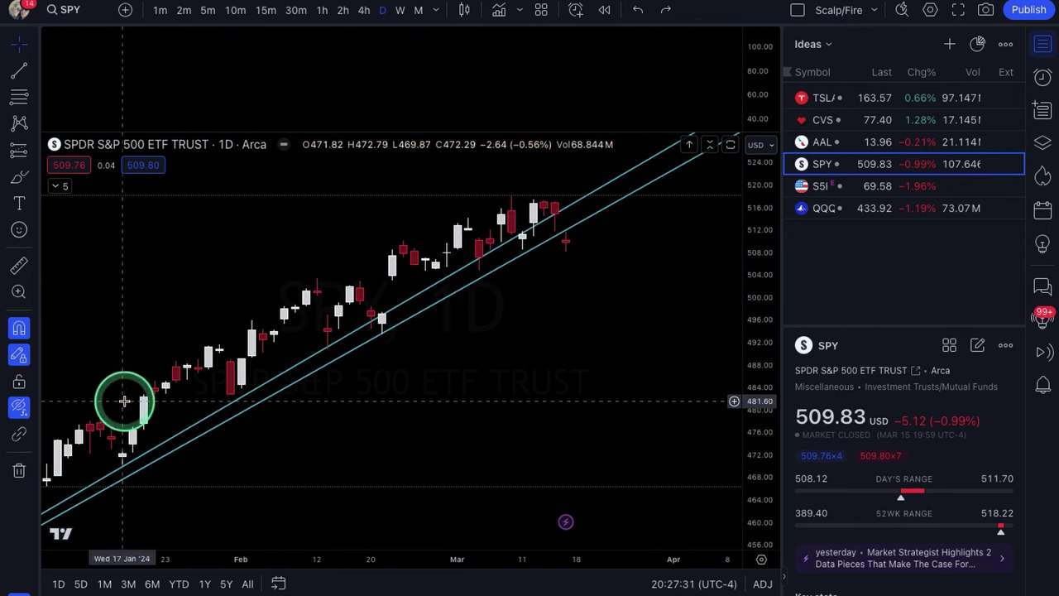
click(33, 412)
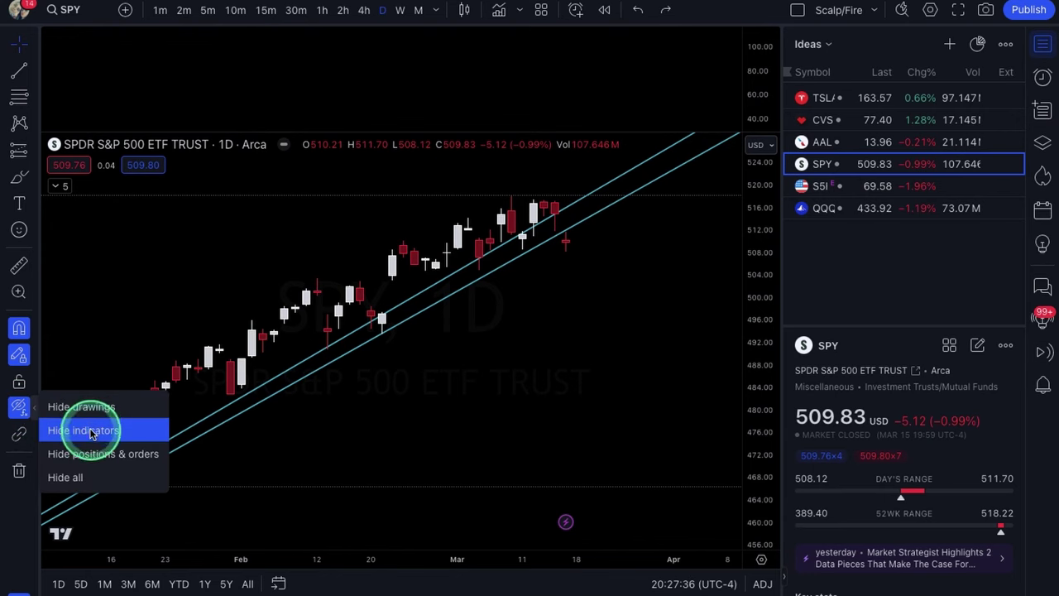
click(91, 431)
click(20, 405)
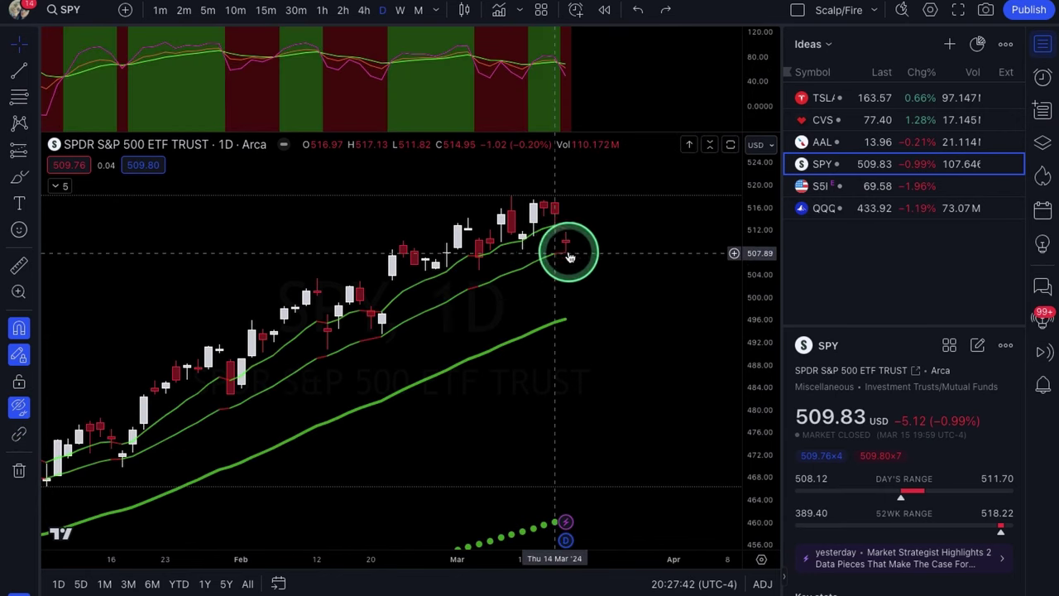
click(20, 405)
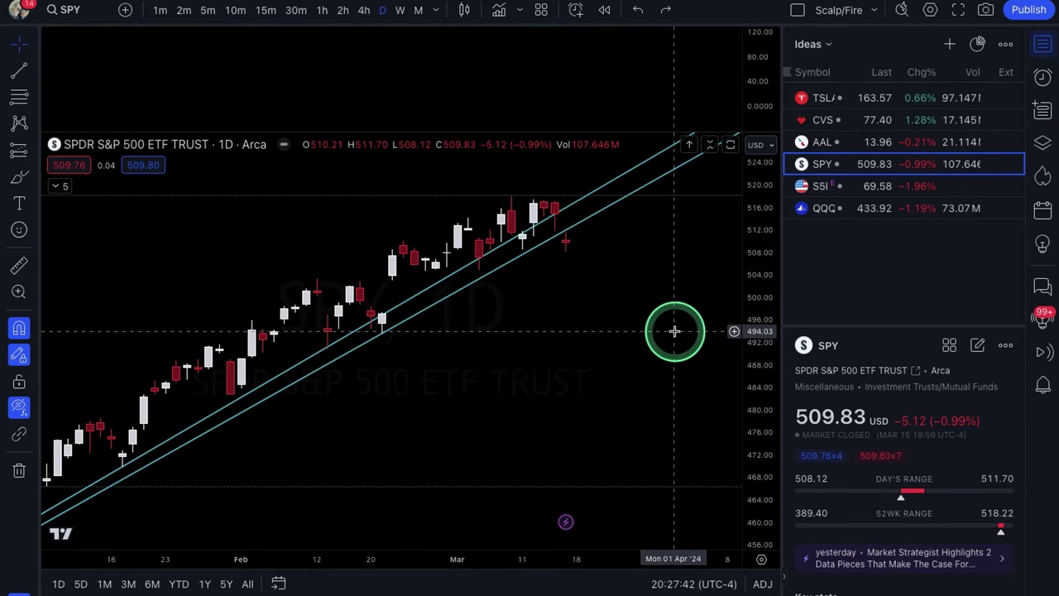
- Place a horizontal line at 503.02 on SPY's 22 February 2024 low and mark the gap down to 497.37 with an FVG rectangle
key(alt+h)
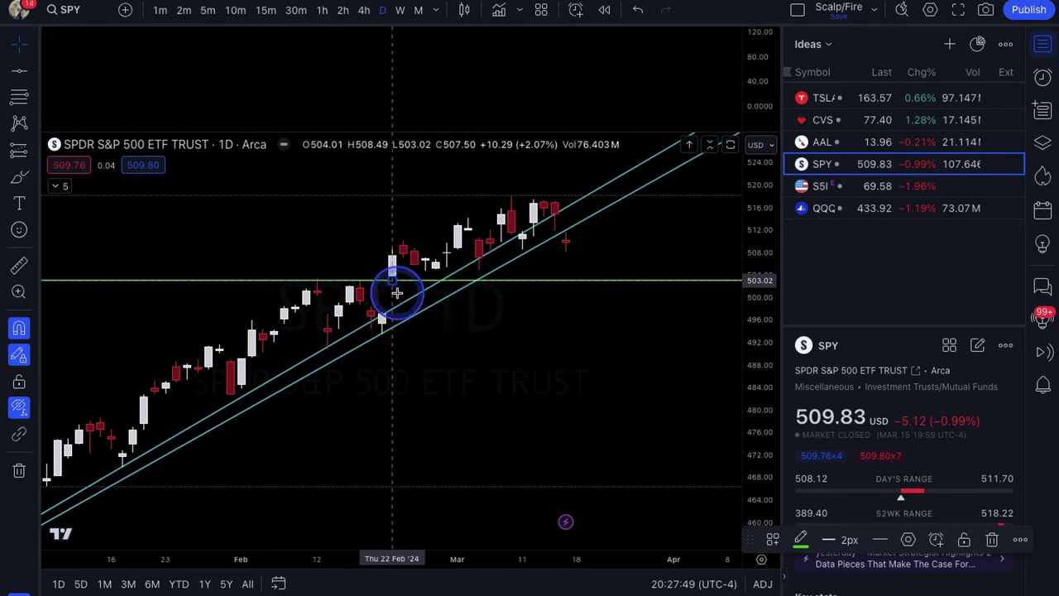
click(485, 337)
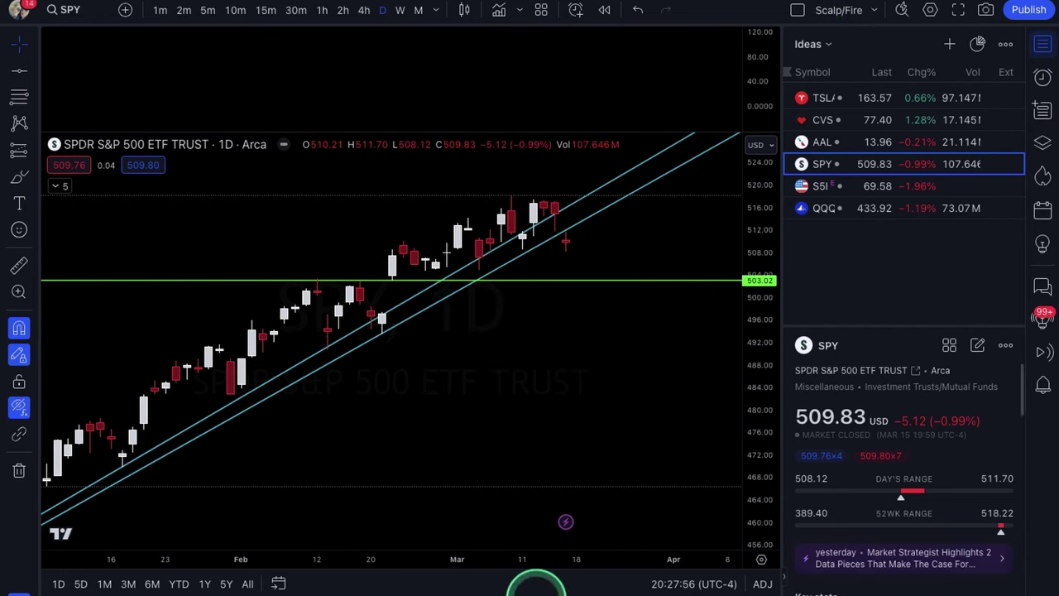
key(alt+shift+r)
drag(386, 312, 390, 281)
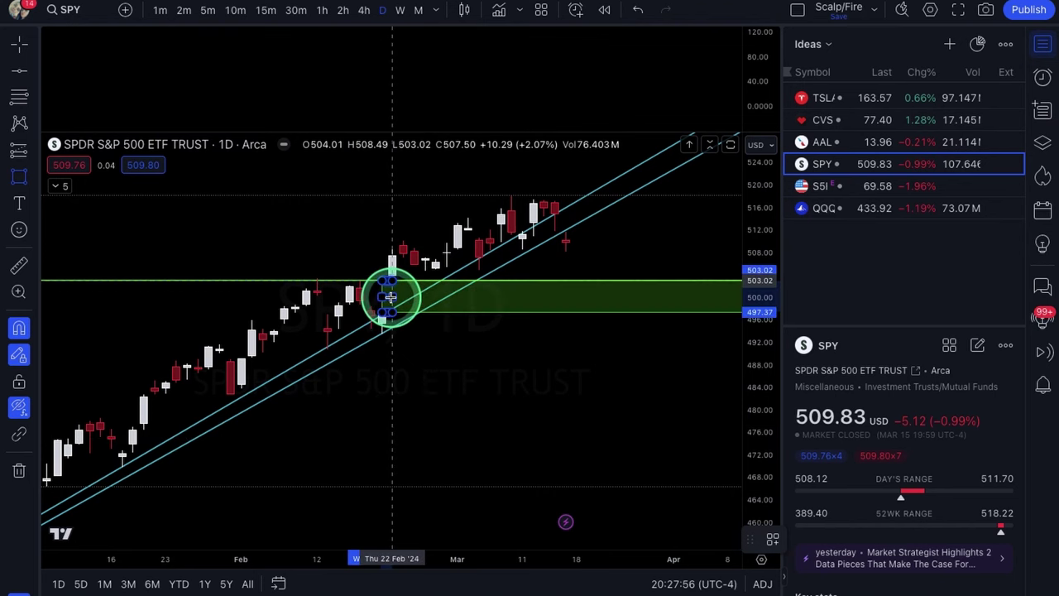
right_click(391, 294)
mouse_move(448, 305)
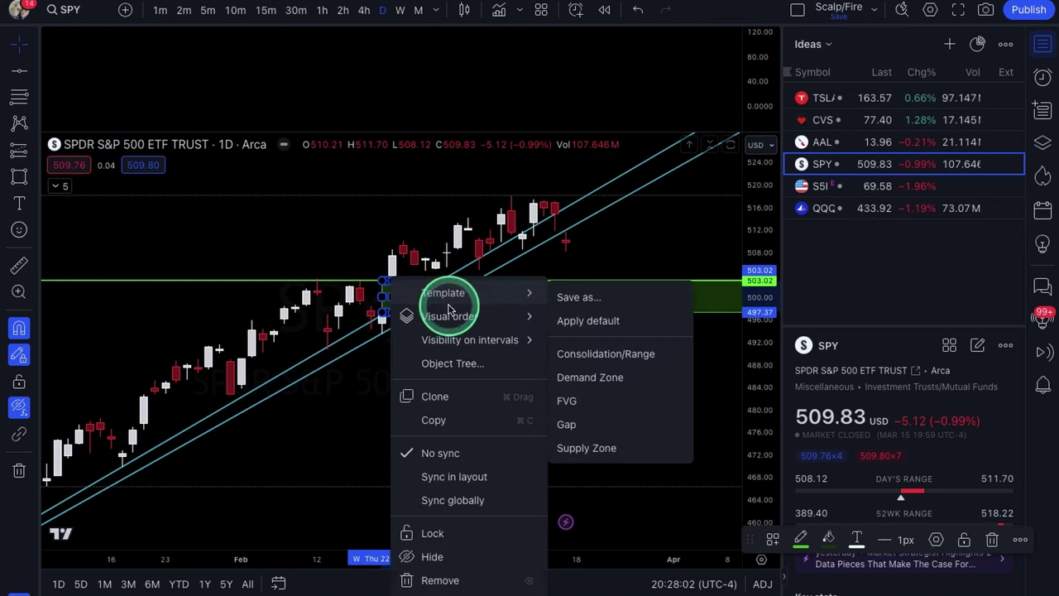
click(568, 401)
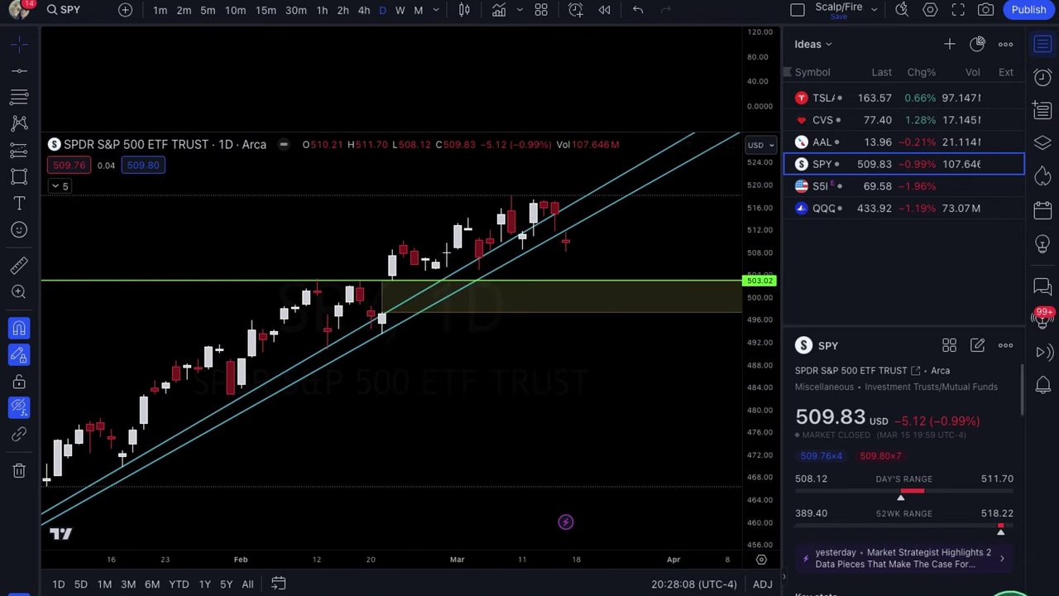
- Draw an upward arrow from SPY's latest candle past both trendlines and compare the price with the moving averages before restoring the drawings view
click(579, 218)
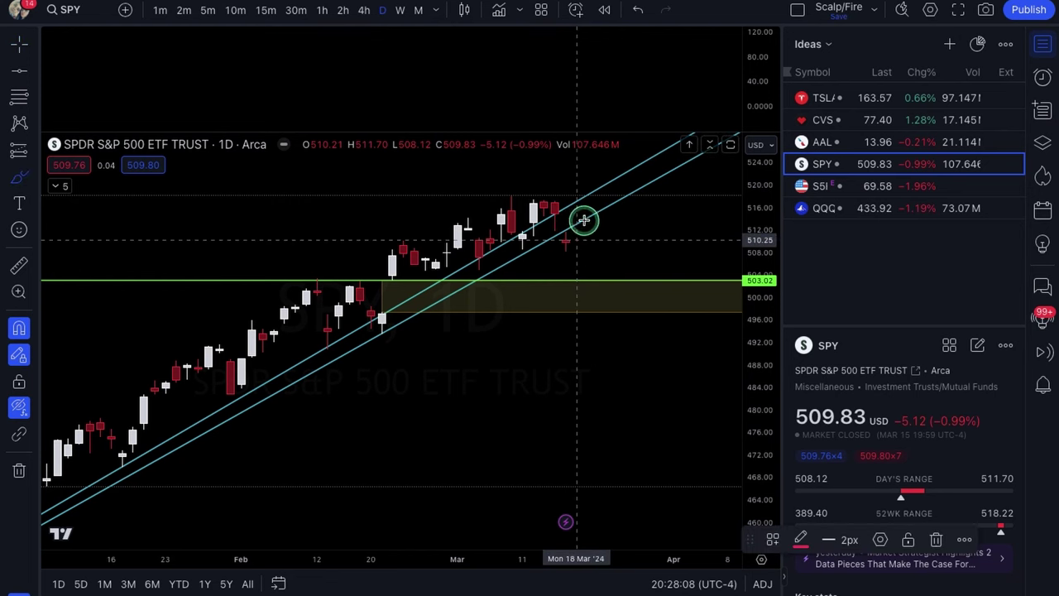
click(34, 405)
click(102, 429)
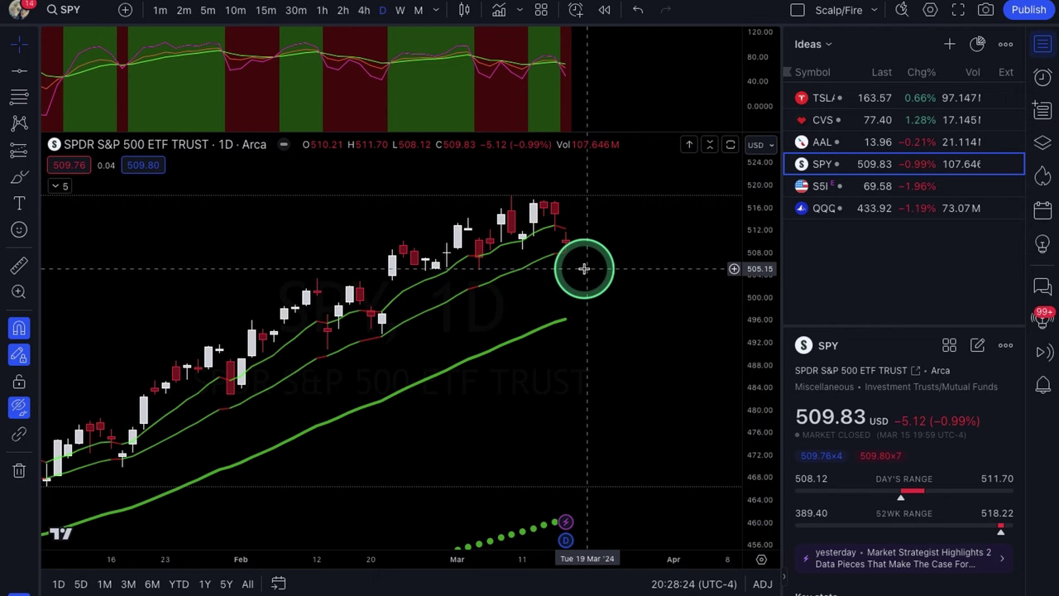
click(26, 409)
click(75, 428)
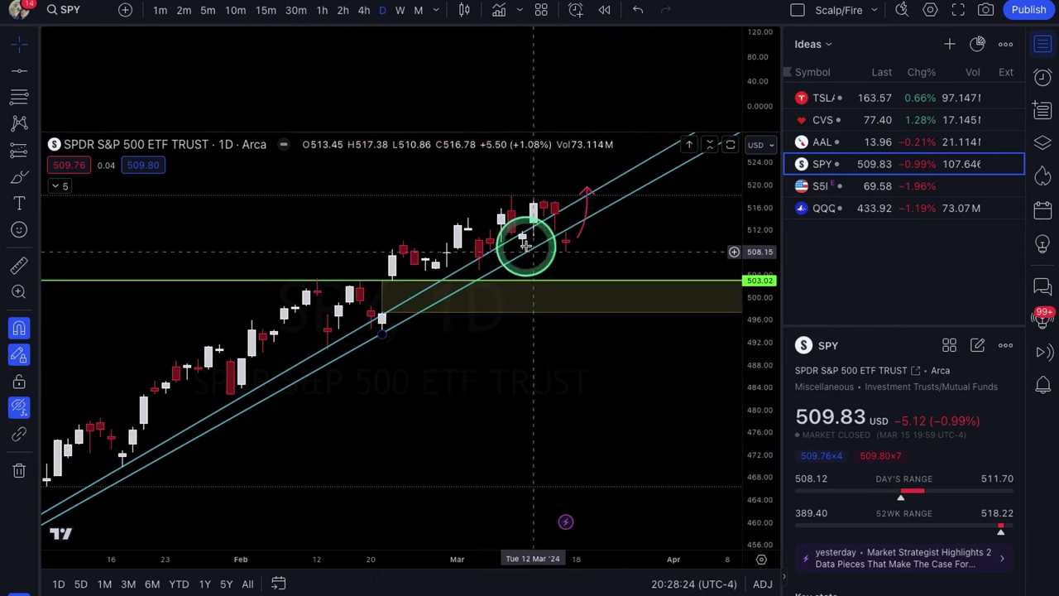
- Place horizontal lines on SPY at the 8 March 2024 high of 518.22 and the 12 March high of 517.38
scroll(458, 331, down, 1)
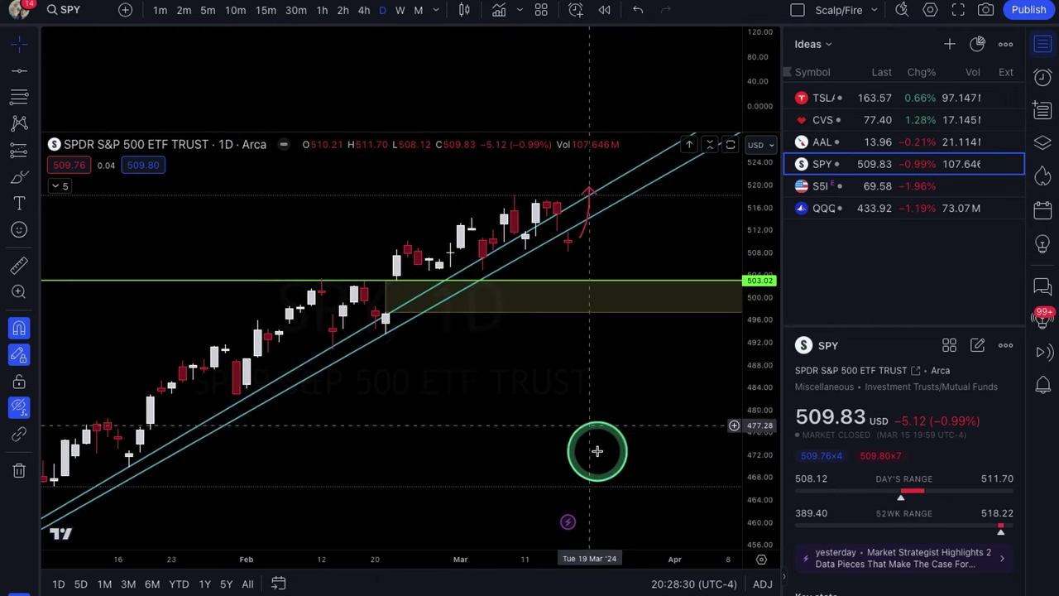
click(515, 192)
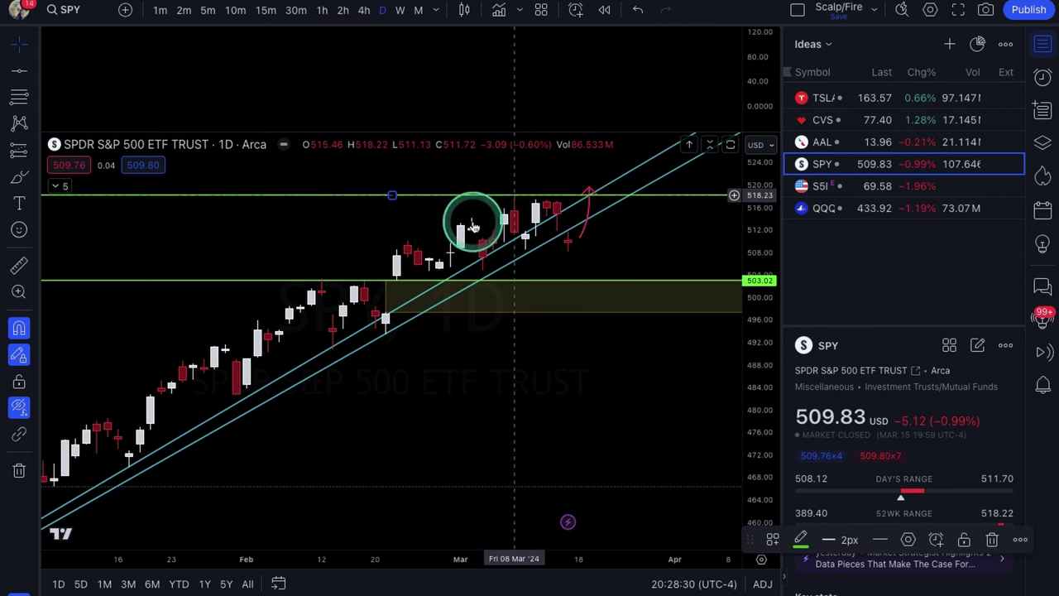
click(464, 225)
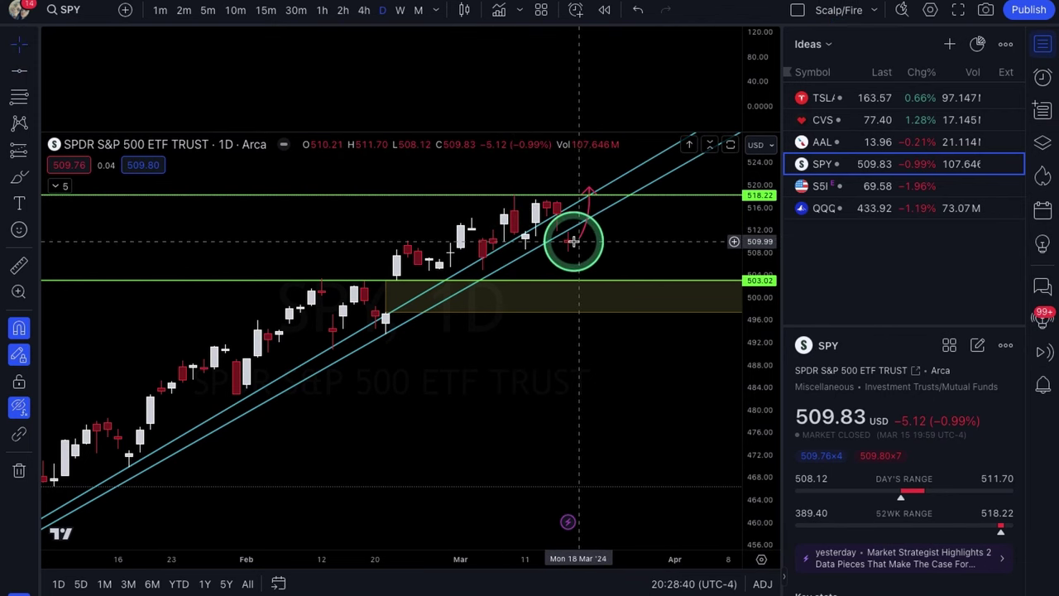
scroll(603, 323, down, 1)
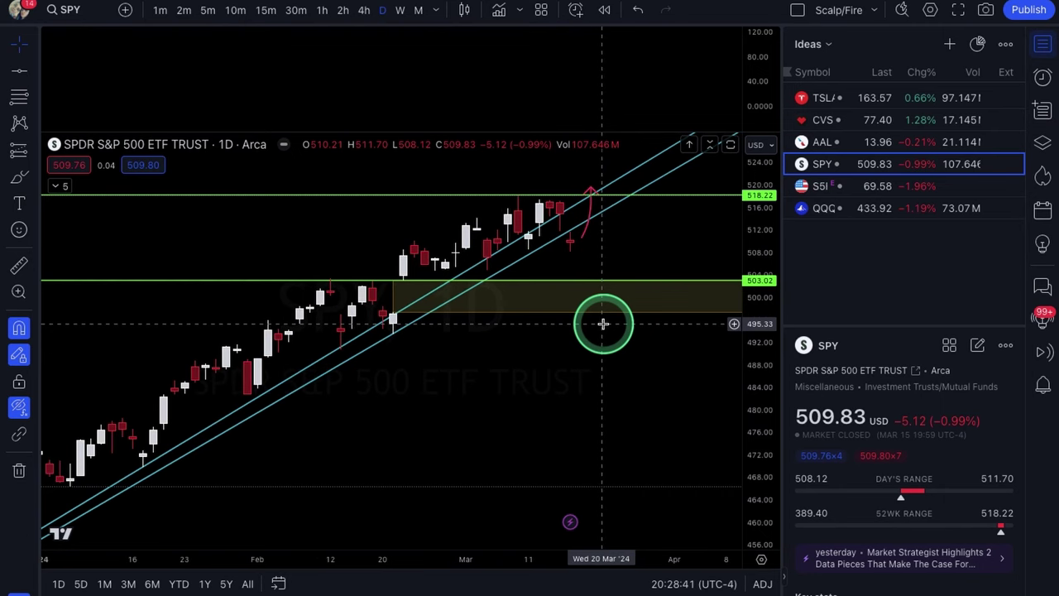
scroll(603, 323, down, 1)
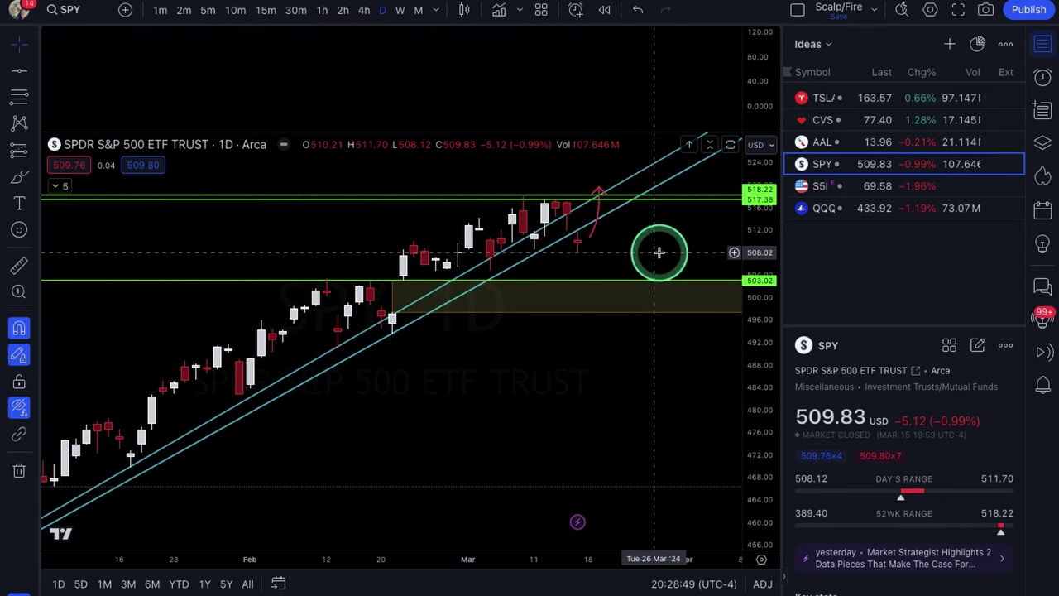
- Place a horizontal line at 508.50 on SPY's 11 March 2024 low
scroll(658, 252, up, 1)
scroll(658, 253, up, 3)
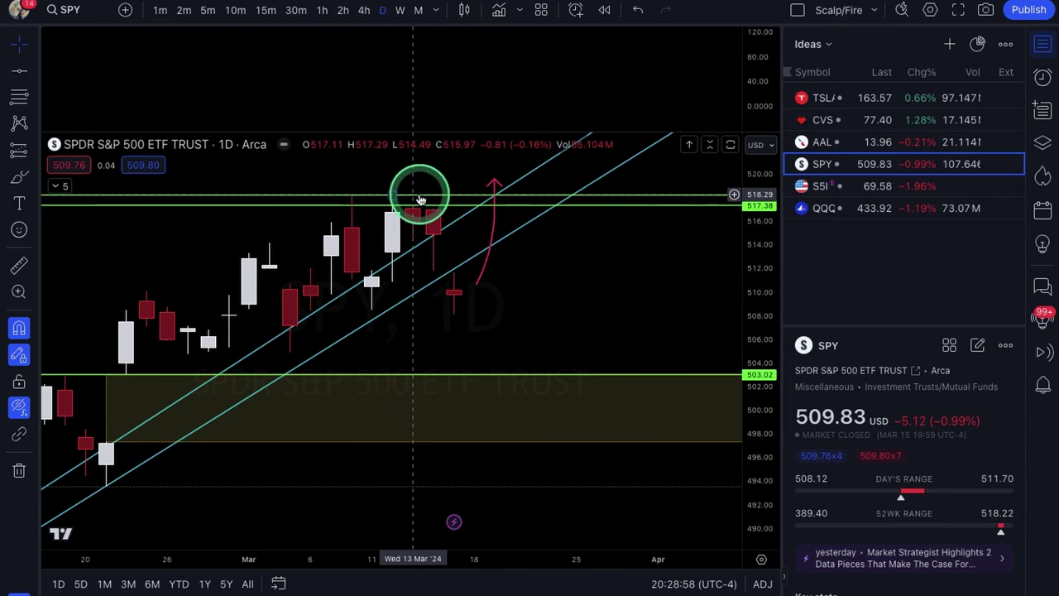
scroll(420, 200, down, 1)
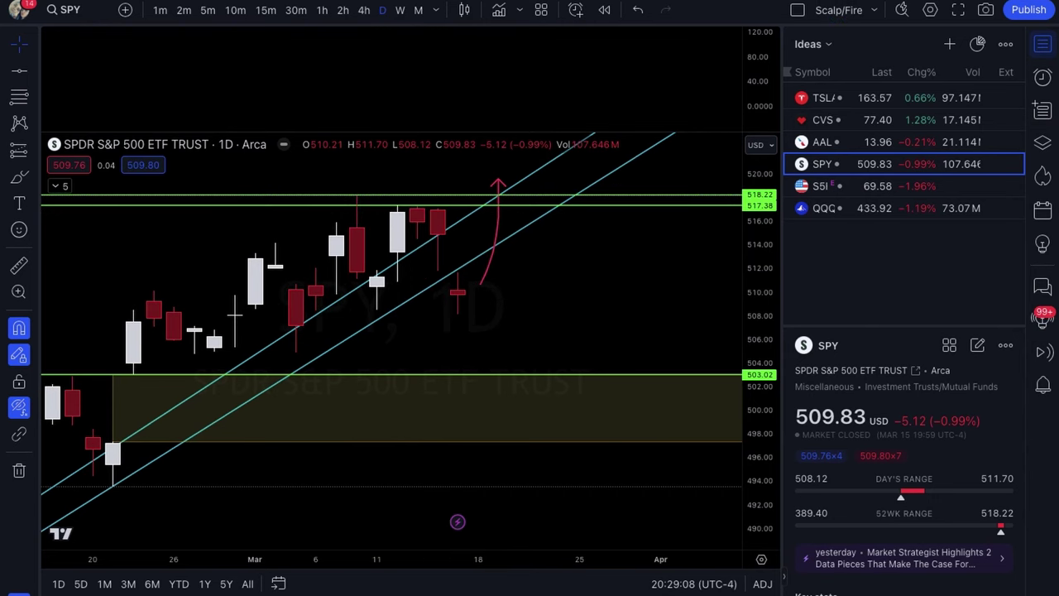
click(376, 323)
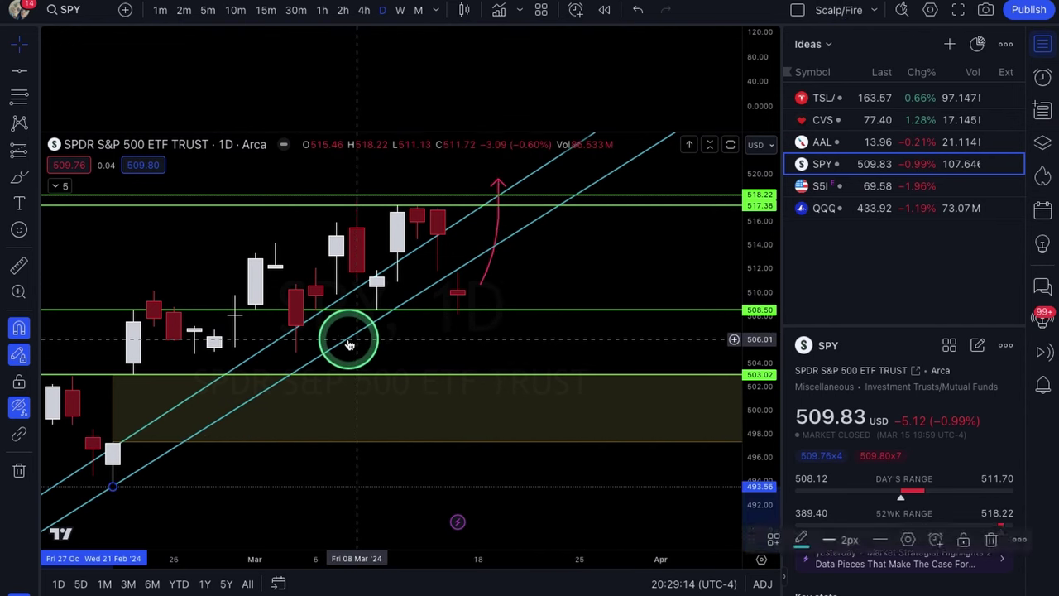
- Remove both blue rising trendlines from the SPY chart, keeping the horizontal levels and the zone
key(Delete)
click(260, 354)
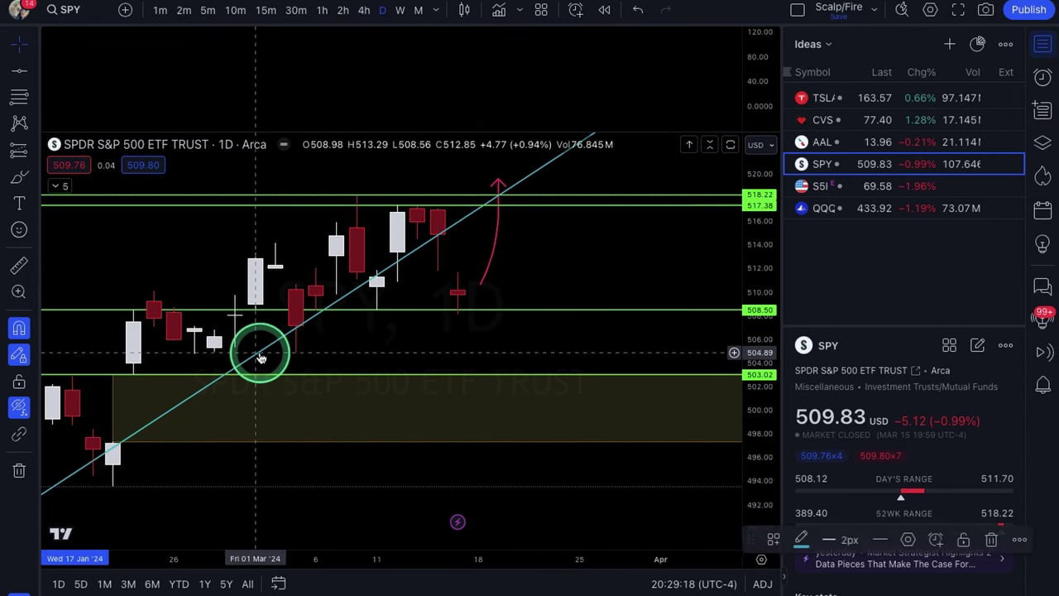
key(Delete)
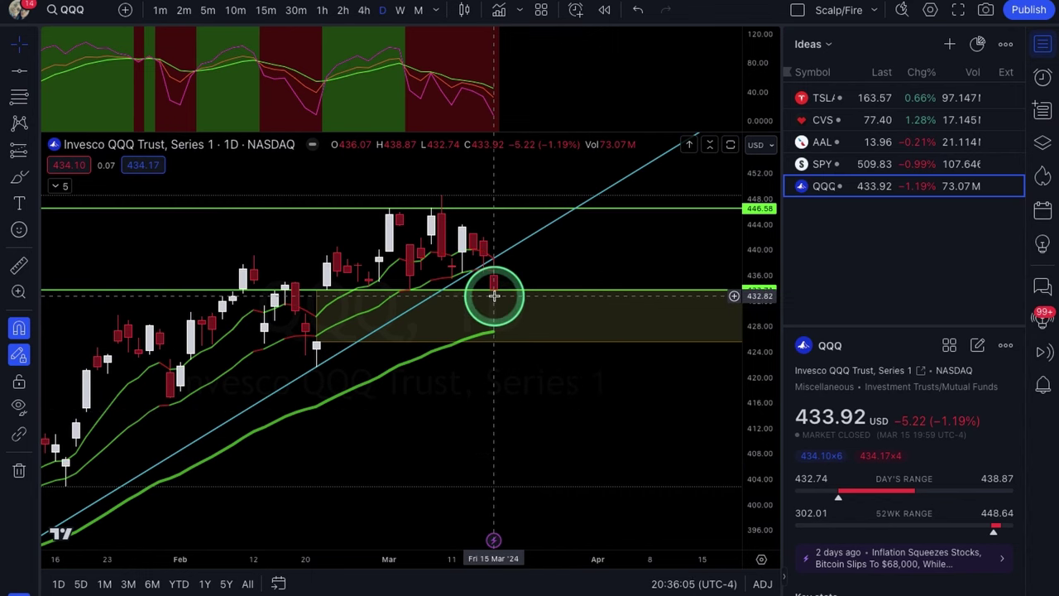
- Examine QQQ's price action around the gap's upper edge on the 15-minute chart and return to the daily chart
click(265, 10)
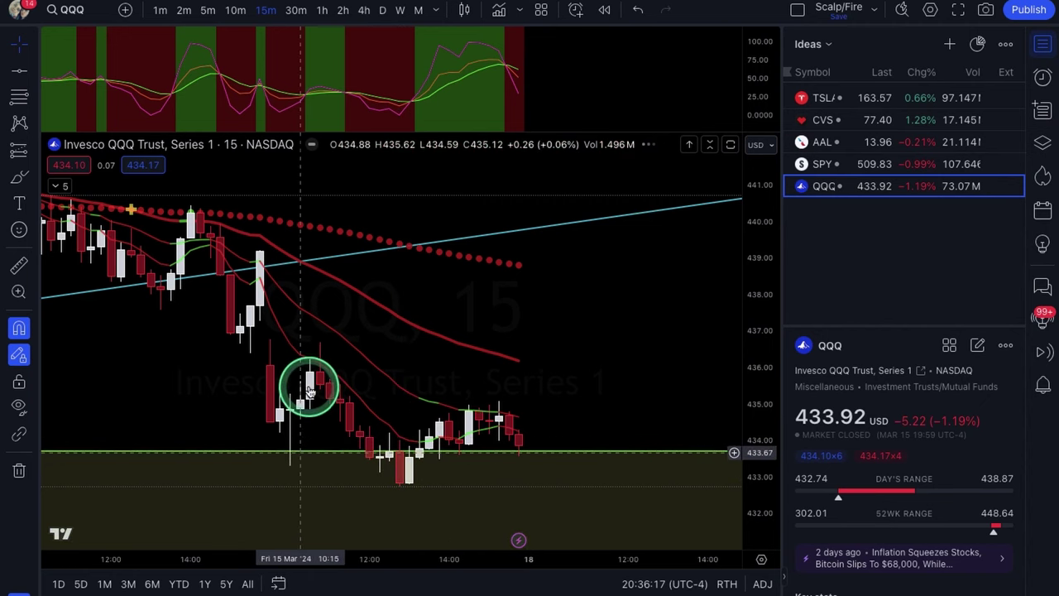
click(383, 15)
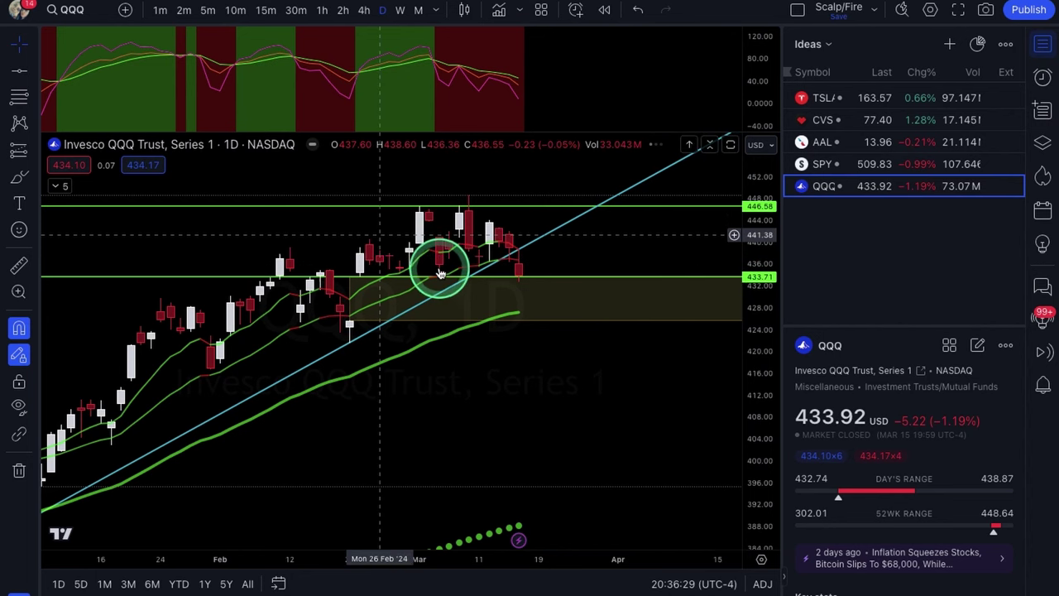
scroll(533, 283, up, 1)
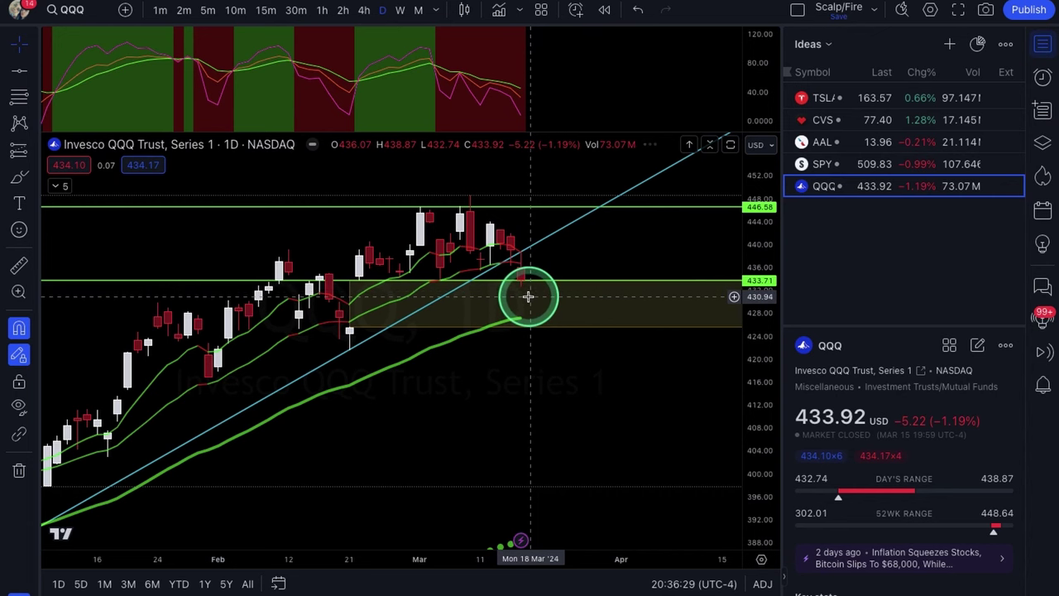
- Hide QQQ's indicators and place horizontal lines at the 21 February 2024 low of 421.63 and the late-January low of 416.79
click(33, 406)
click(81, 430)
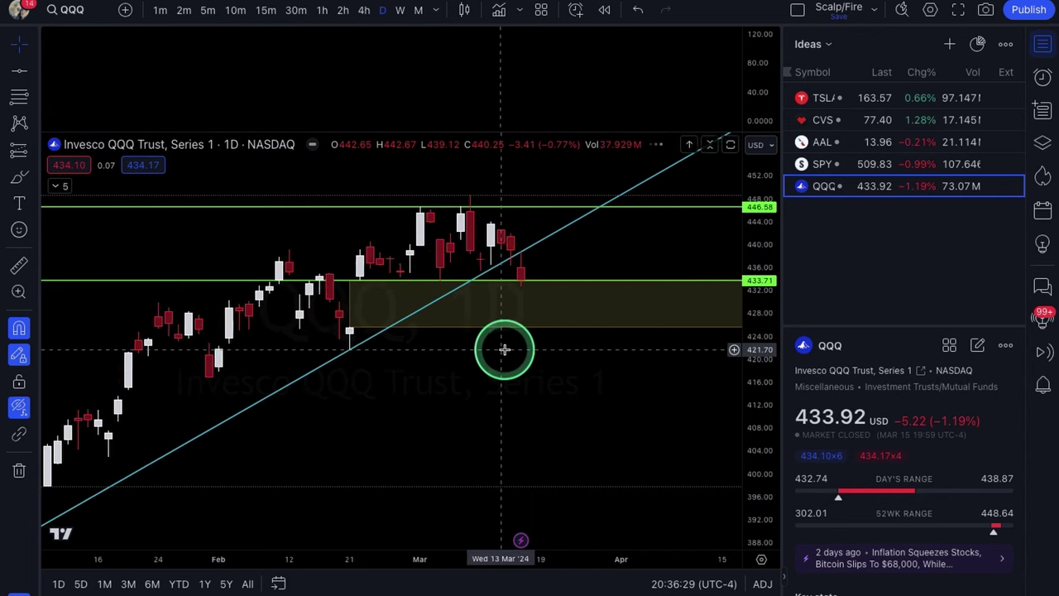
scroll(505, 349, down, 3)
scroll(505, 350, down, 5)
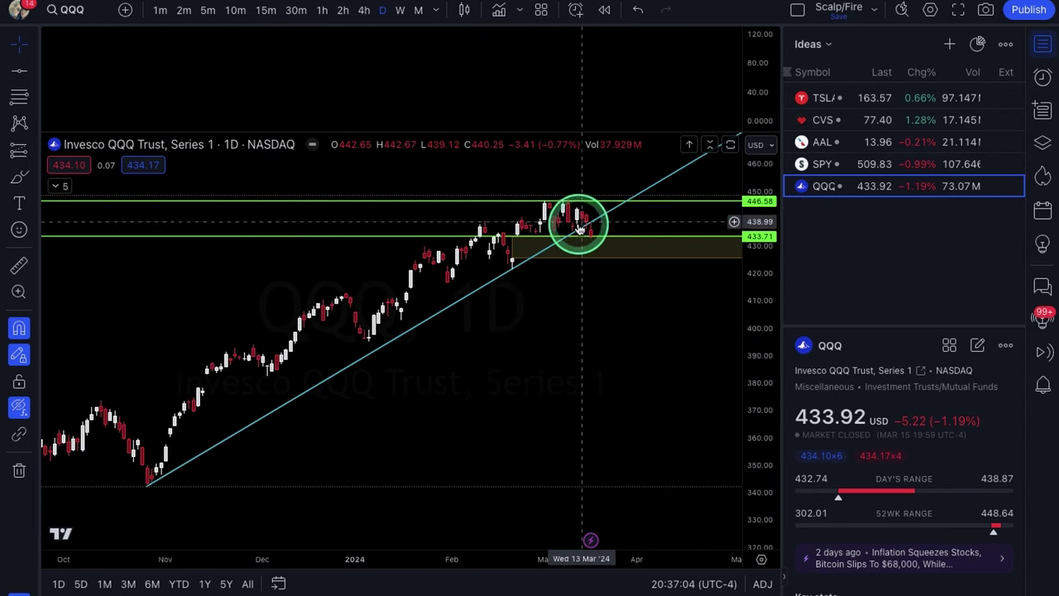
scroll(712, 263, down, 1)
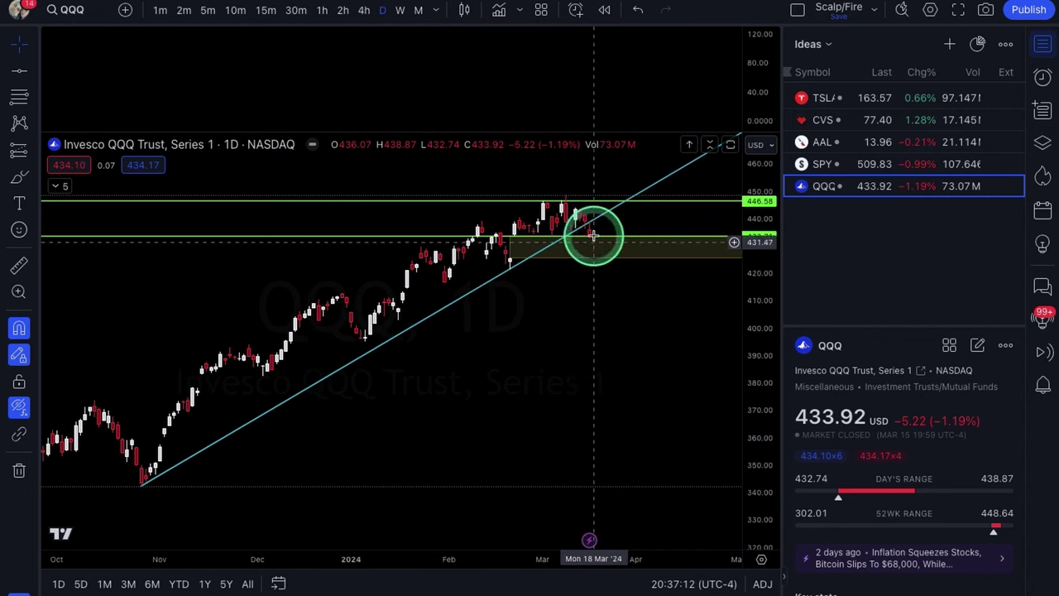
click(600, 261)
key(alt+h)
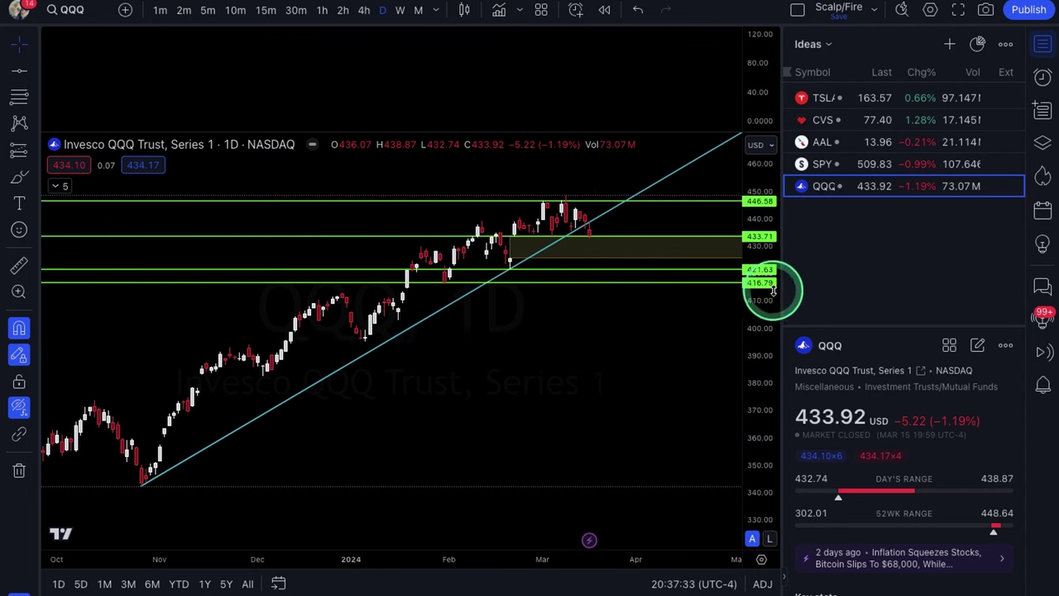
click(604, 258)
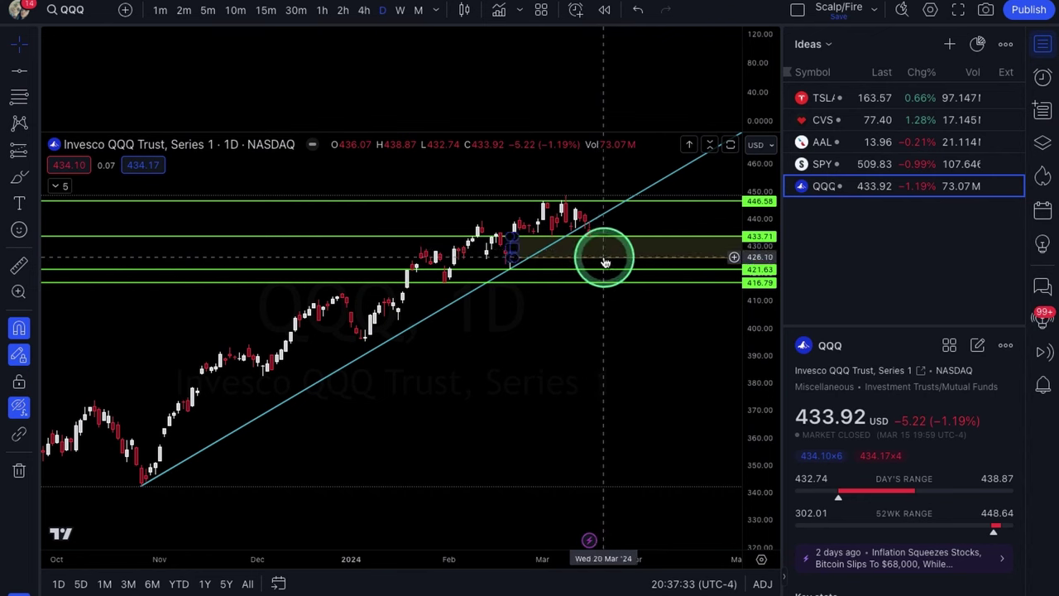
scroll(614, 263, up, 1)
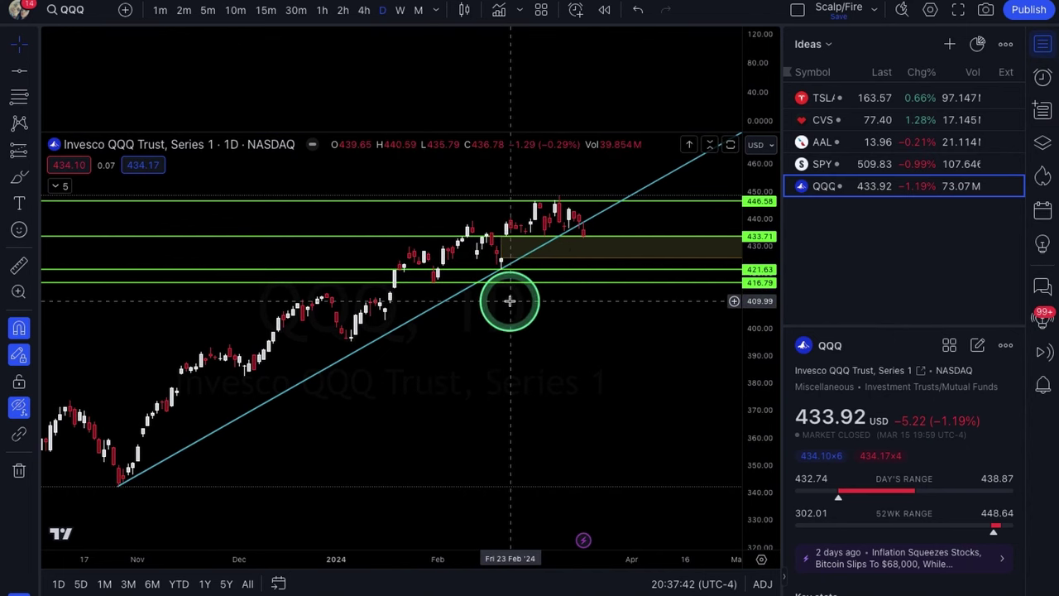
click(582, 225)
click(652, 331)
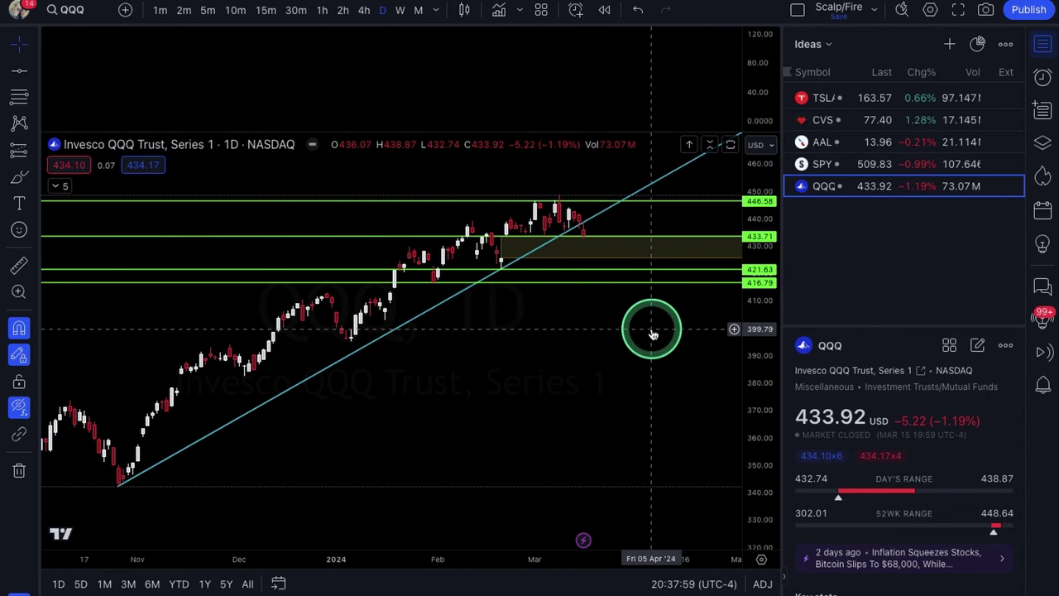